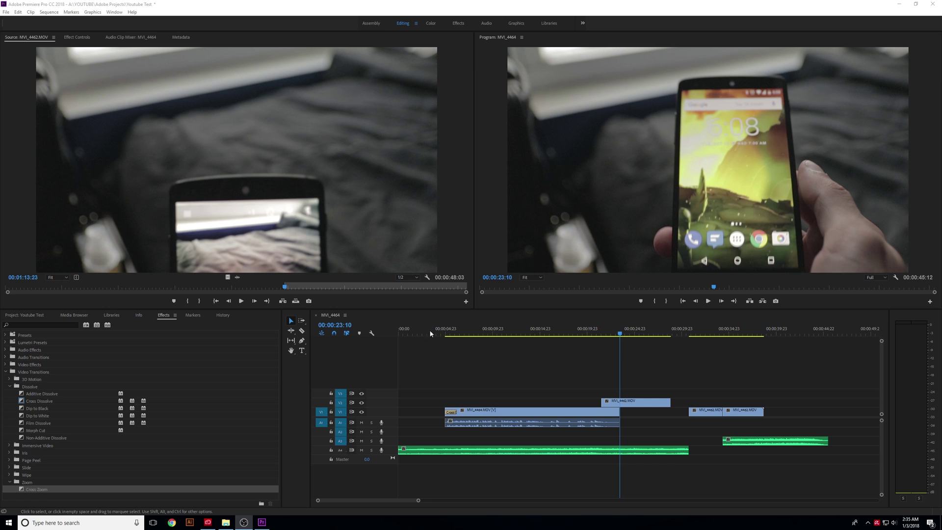
# Switch the lower-left panel to the Media Browser to show local drives, network drives and Creative Cloud
pyautogui.click(67, 318)
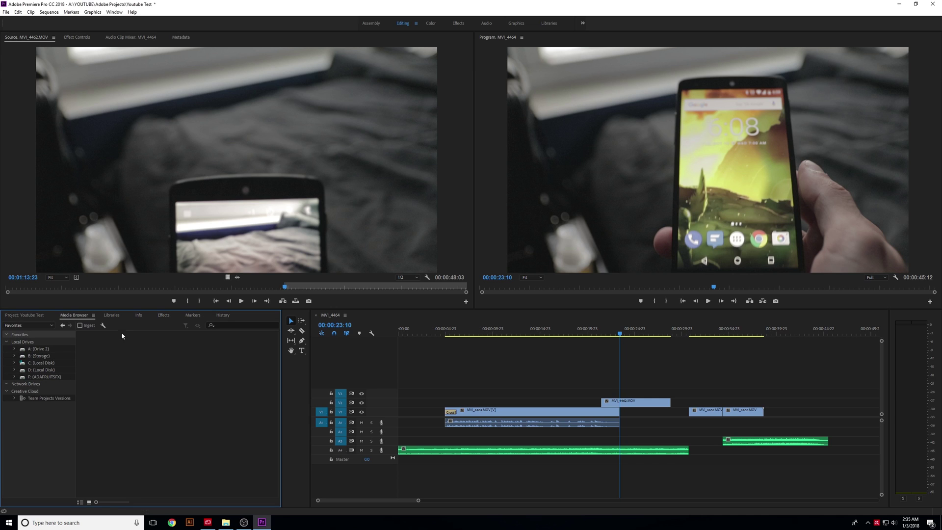
# Open the B-Roll bin and load DJI_0023.MOV into the Source monitor
pyautogui.click(28, 316)
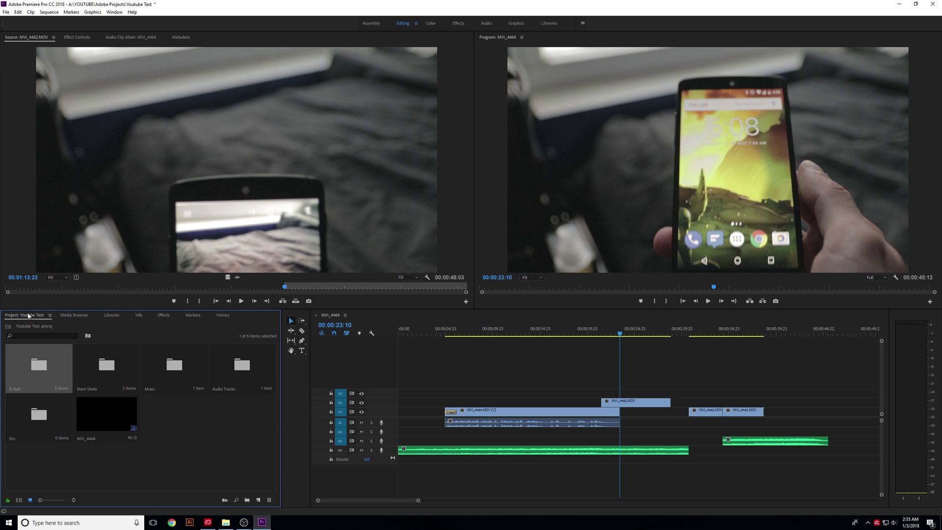
pyautogui.doubleClick(43, 379)
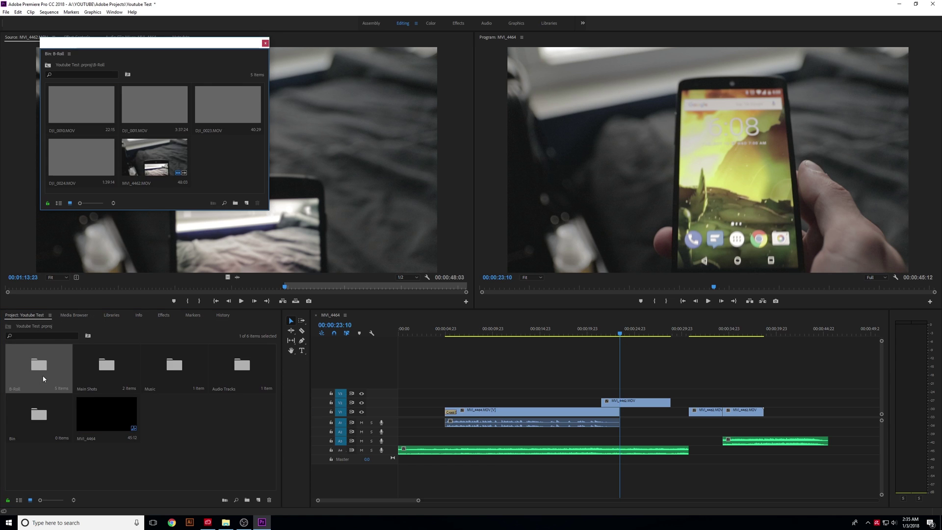
pyautogui.doubleClick(208, 110)
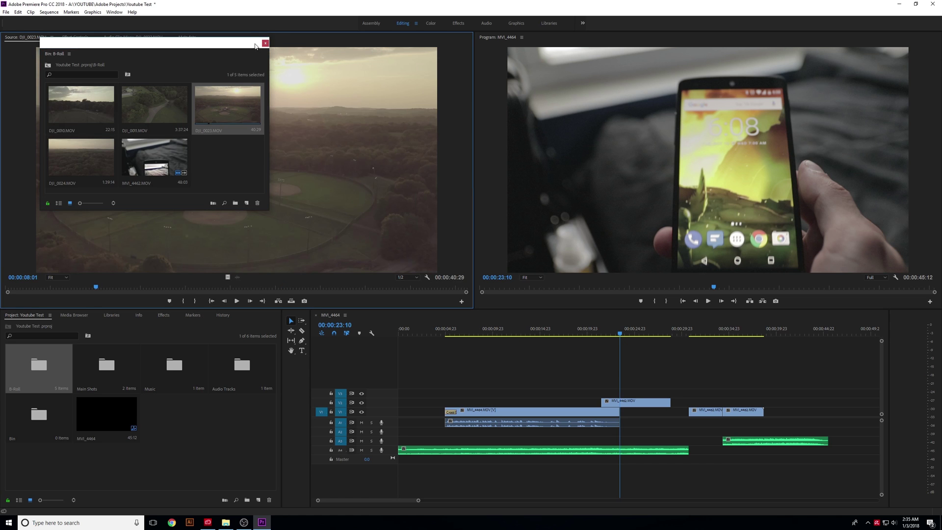
pyautogui.click(265, 43)
# Mark In and Out at 00:00:17:22 on the drone clip and place it at the start of V1
pyautogui.moveTo(88, 290); pyautogui.dragTo(401, 408)
pyautogui.press('i')
pyautogui.press('o')
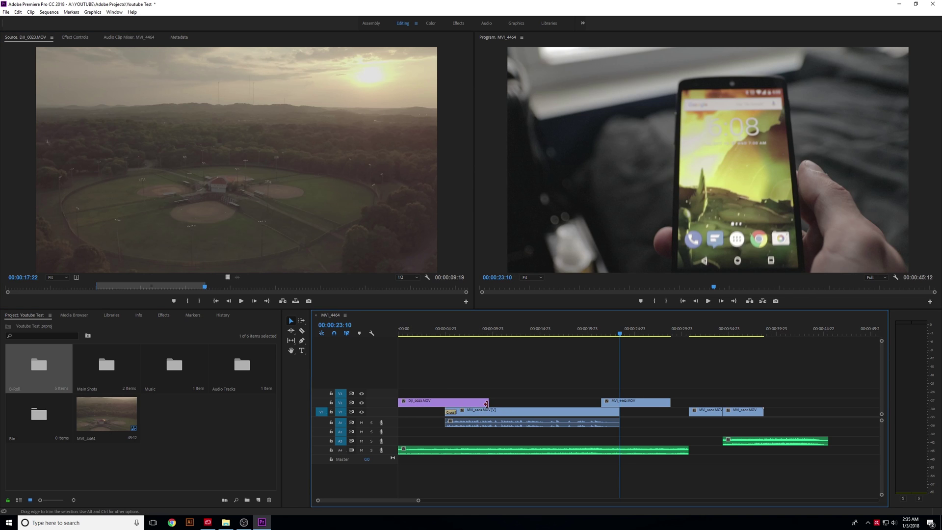
pyautogui.moveTo(486, 403); pyautogui.dragTo(430, 414)
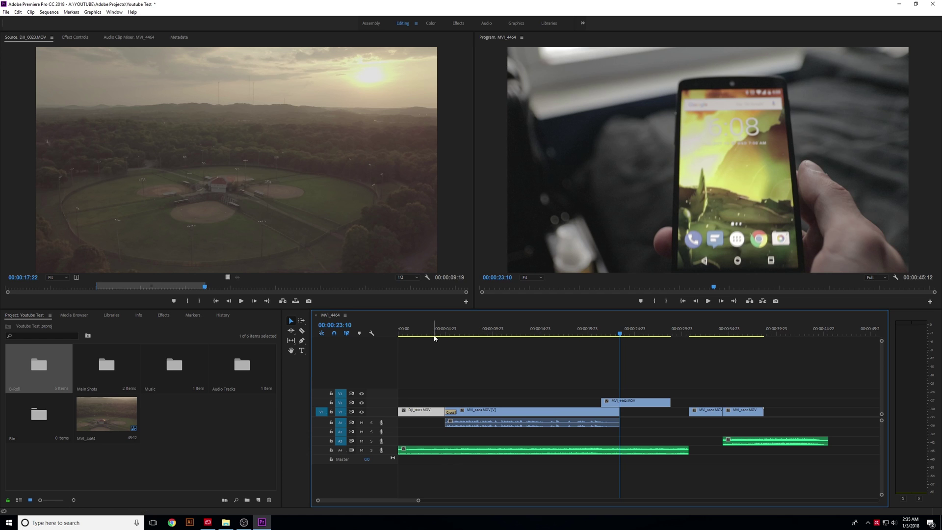
pyautogui.moveTo(435, 334)
pyautogui.mouseDown()
pyautogui.moveTo(400, 336)
pyautogui.moveTo(432, 336)
pyautogui.mouseUp()
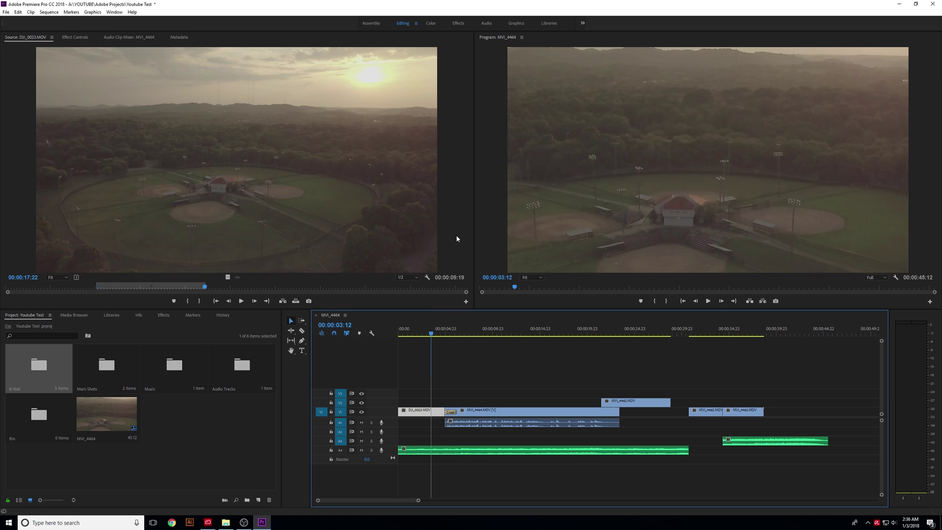
pyautogui.moveTo(431, 336); pyautogui.dragTo(402, 335)
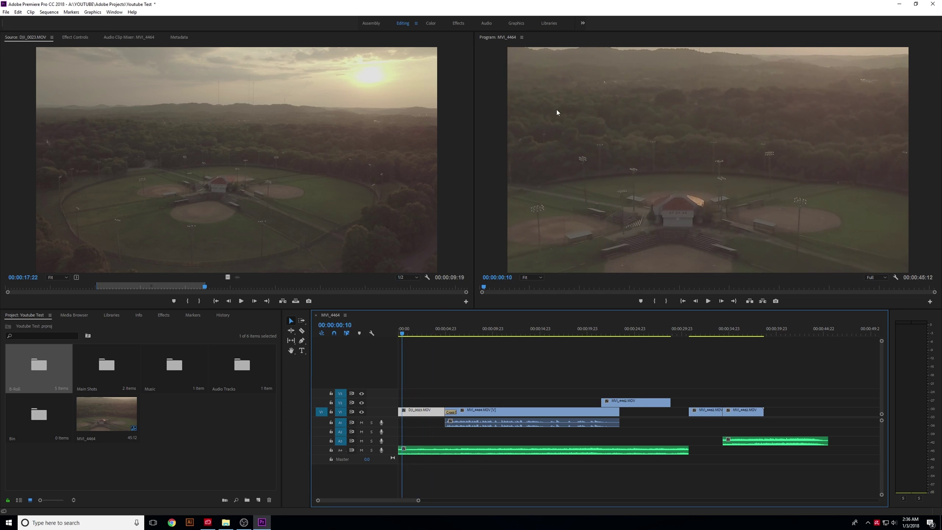
# Switch to the Graphics workspace and return the lower-left panel to the Media Browser
pyautogui.click(522, 24)
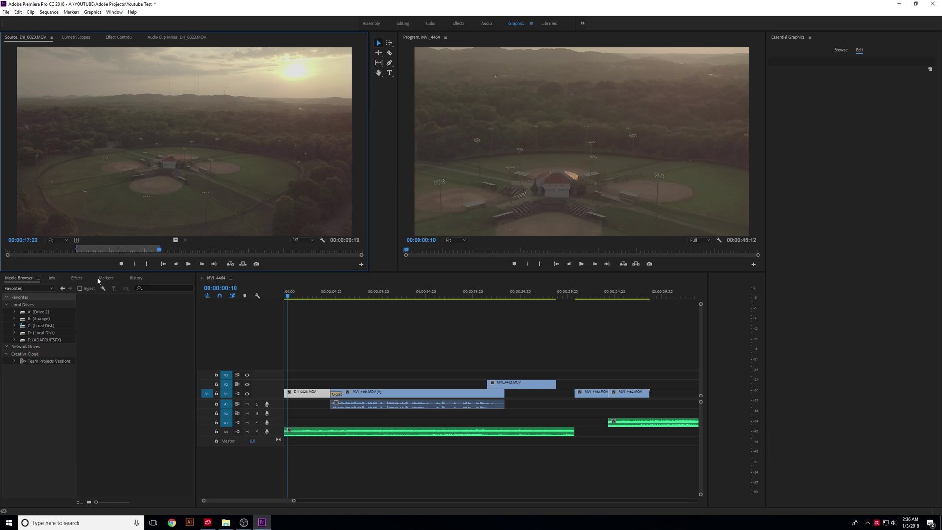
pyautogui.click(53, 279)
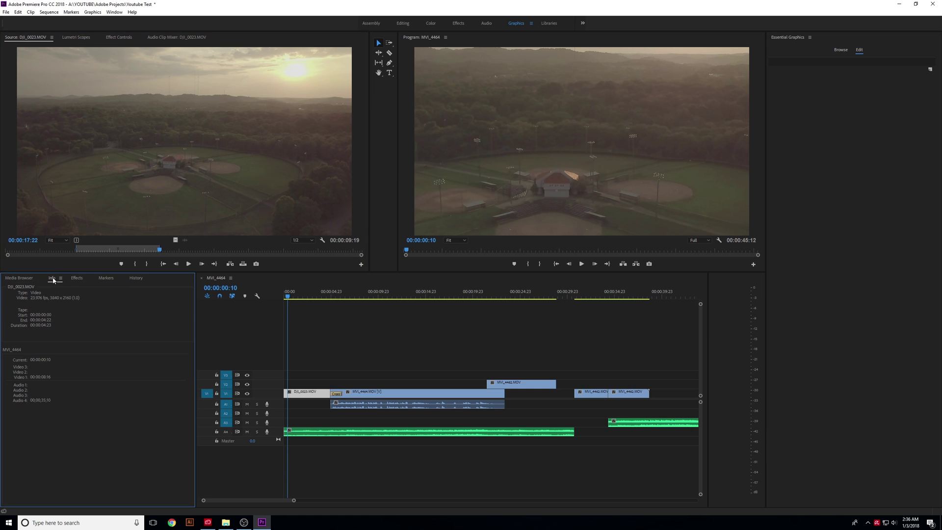
pyautogui.click(27, 278)
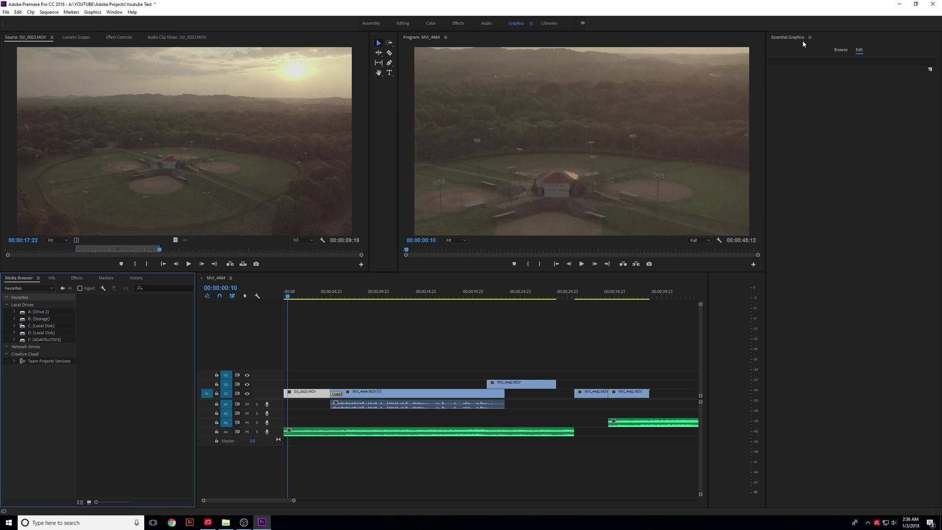
# Browse Essential Graphics templates, trying the Libraries source before returning to Essential Graphics
pyautogui.click(840, 50)
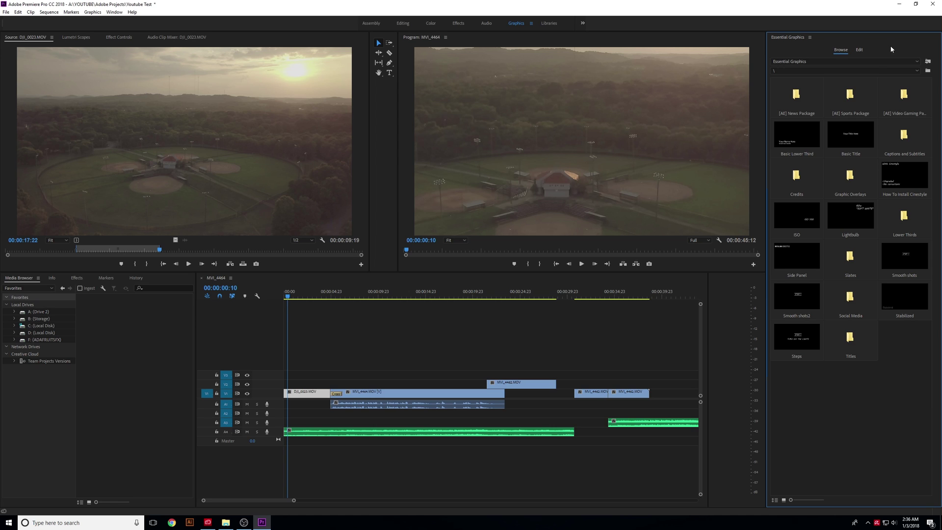
pyautogui.click(877, 60)
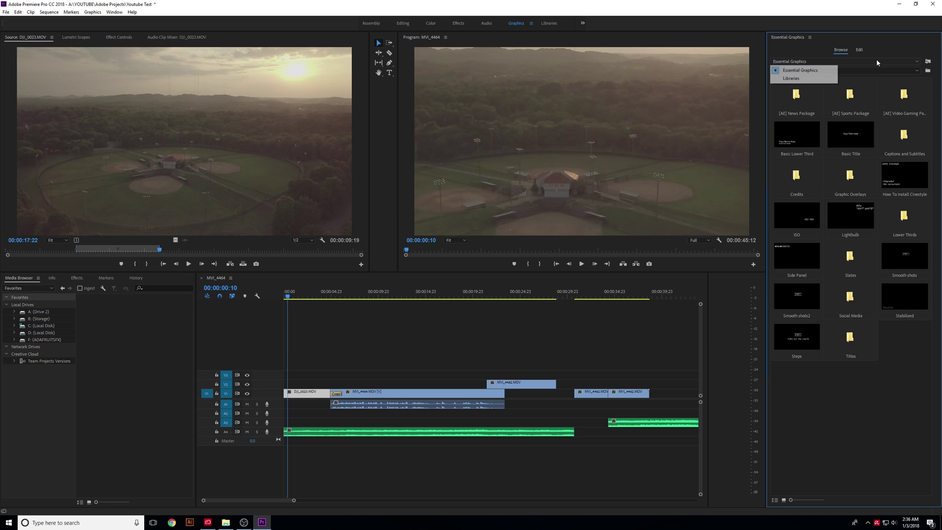
pyautogui.click(823, 79)
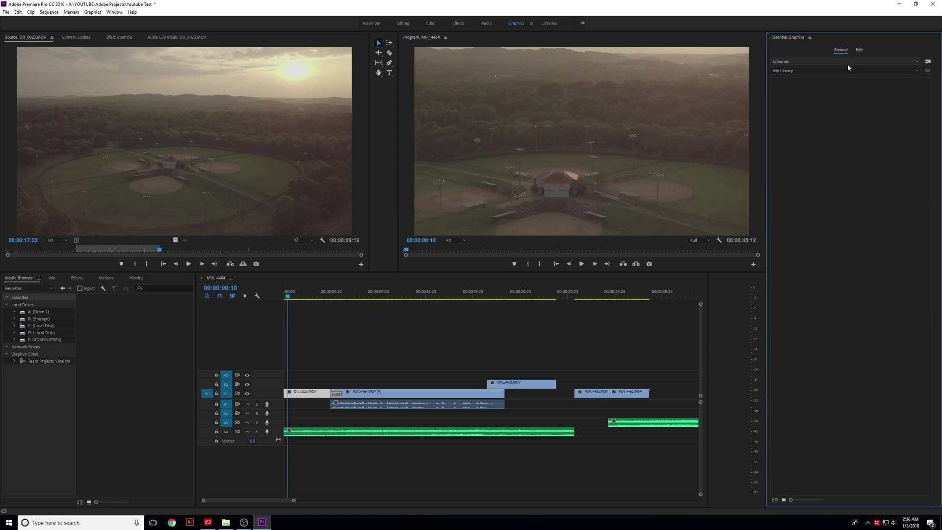
pyautogui.click(907, 62)
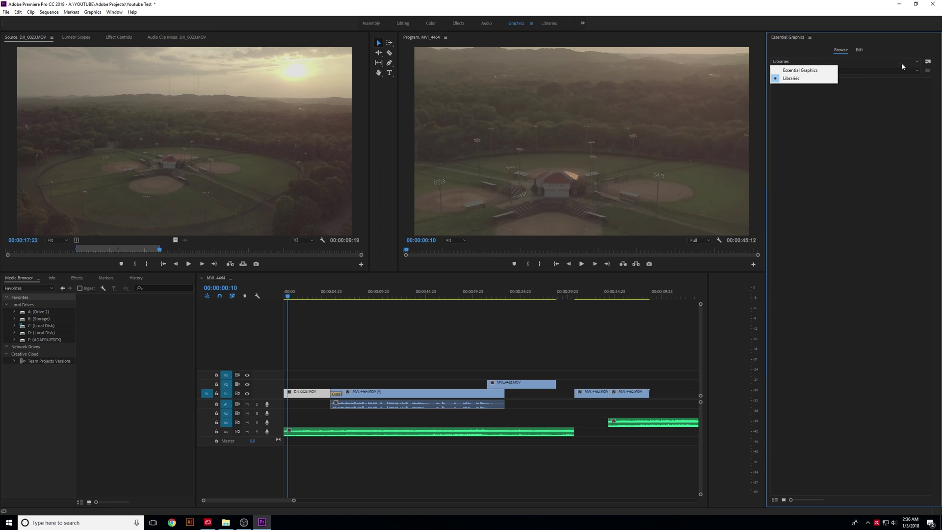
pyautogui.click(831, 72)
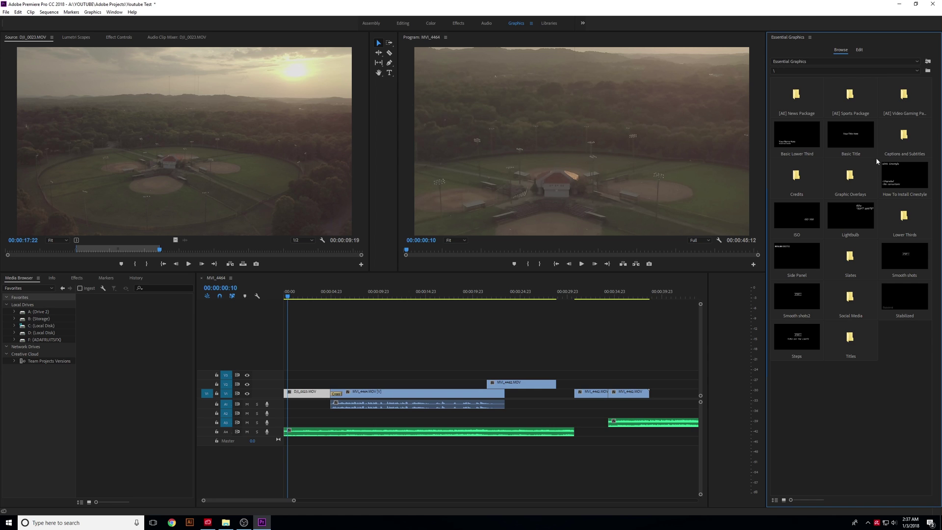
# Navigate the template folders, via [AE] Video Gaming Package, to the \Titles folder
pyautogui.doubleClick(850, 337)
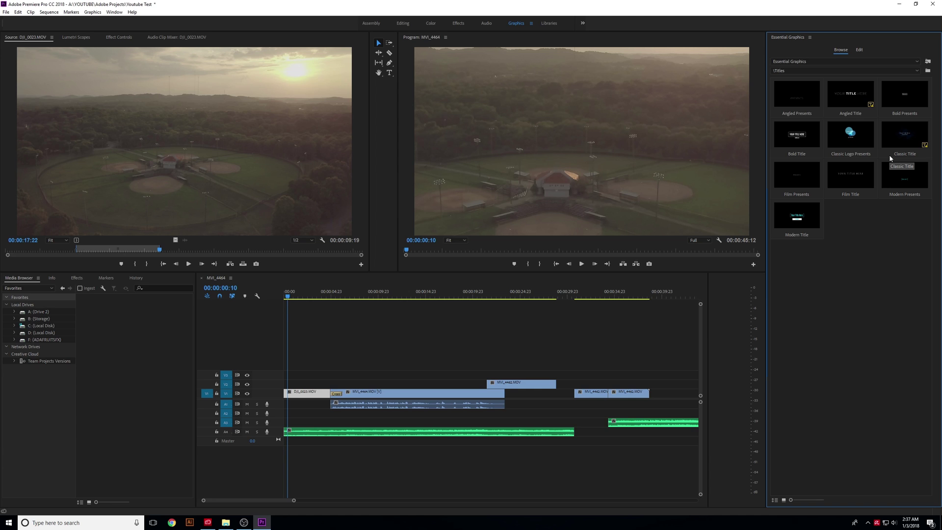
pyautogui.click(911, 73)
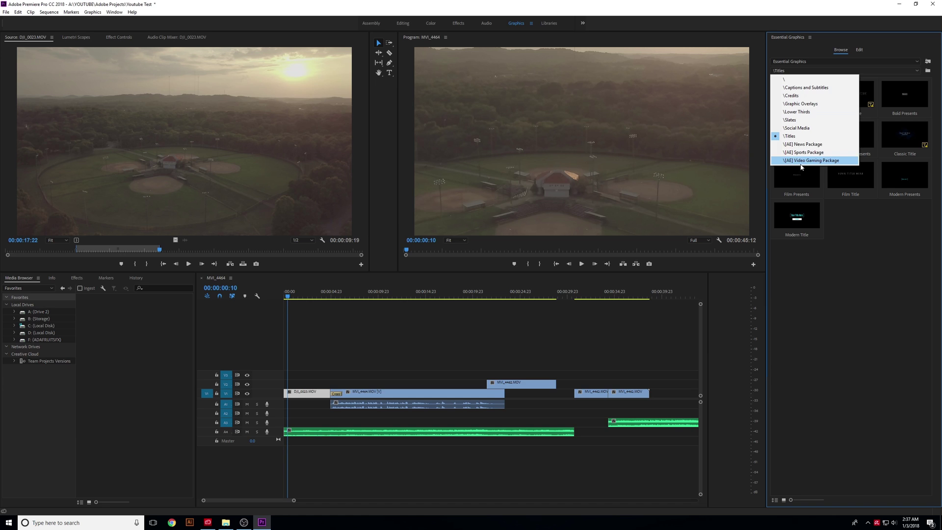
pyautogui.click(798, 81)
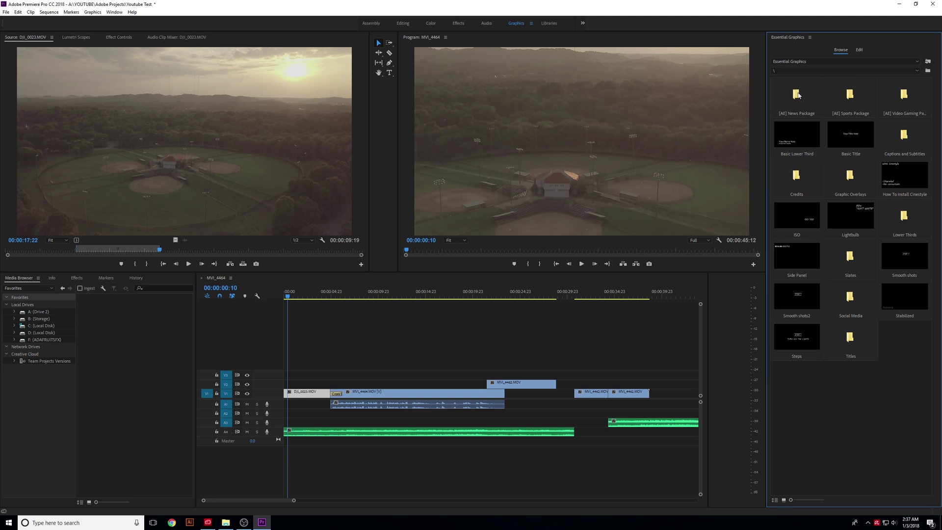
pyautogui.doubleClick(905, 98)
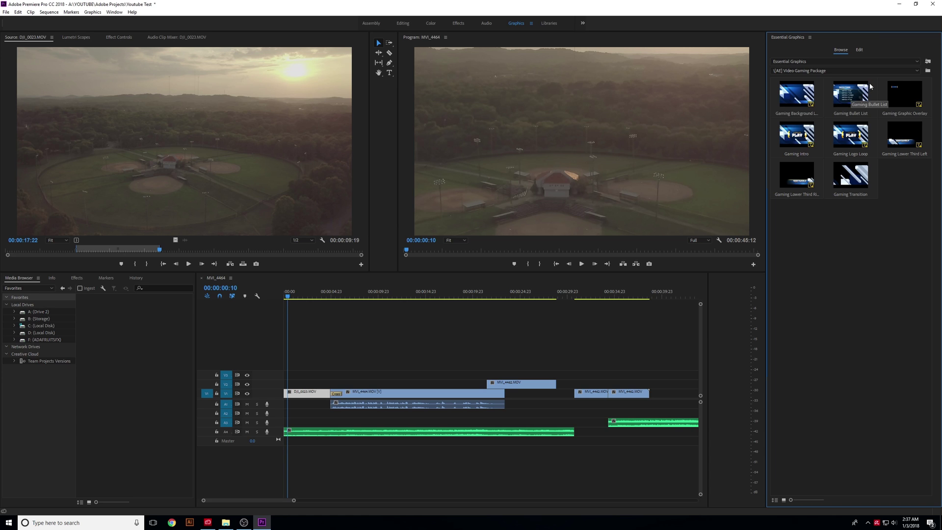
pyautogui.click(844, 71)
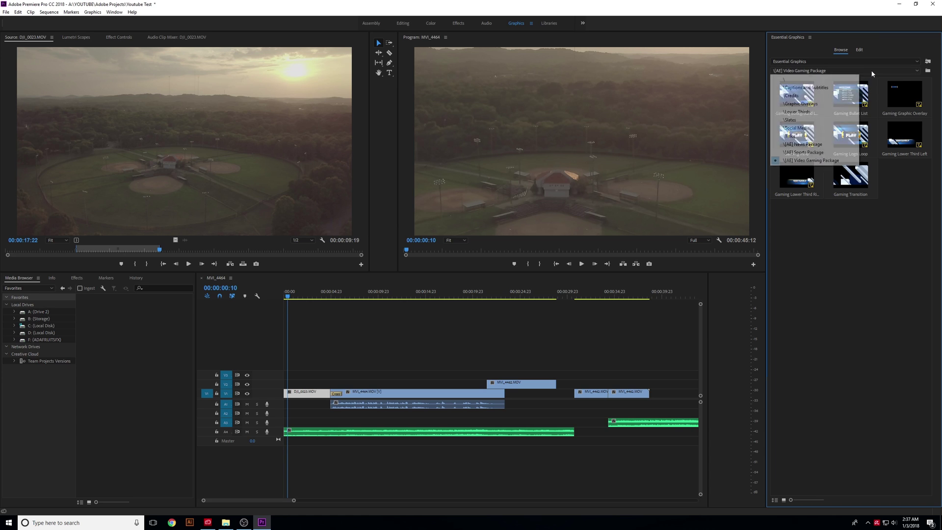
pyautogui.click(829, 138)
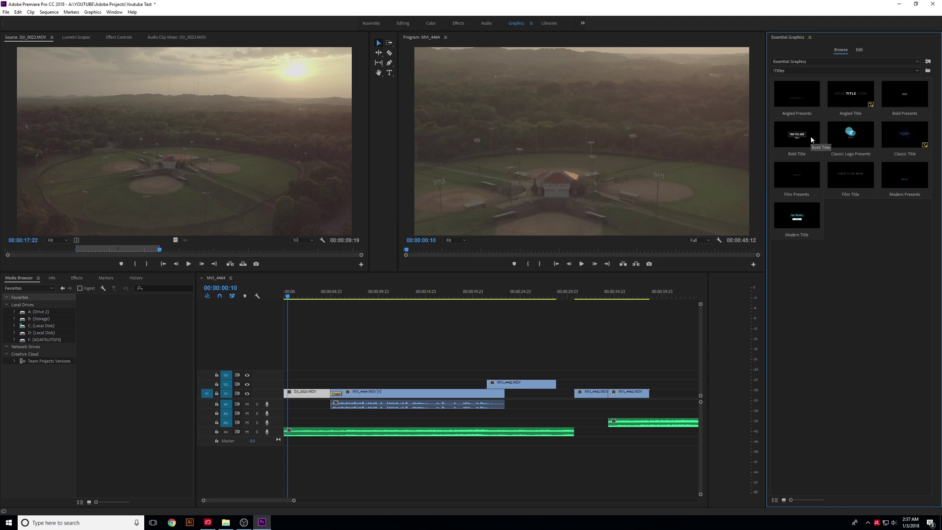
# Place the Bold Title template on V2 above the drone clip at the sequence start
pyautogui.click(811, 140)
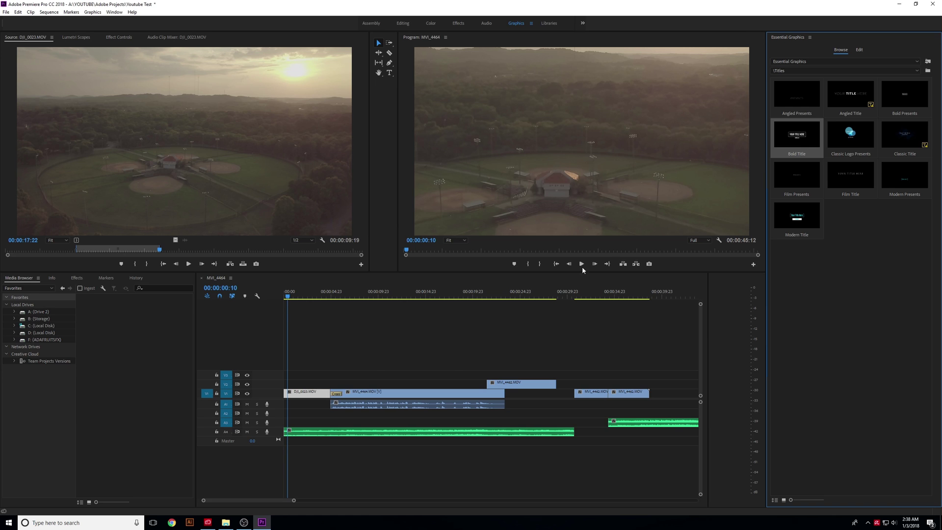
pyautogui.moveTo(583, 269); pyautogui.dragTo(304, 388)
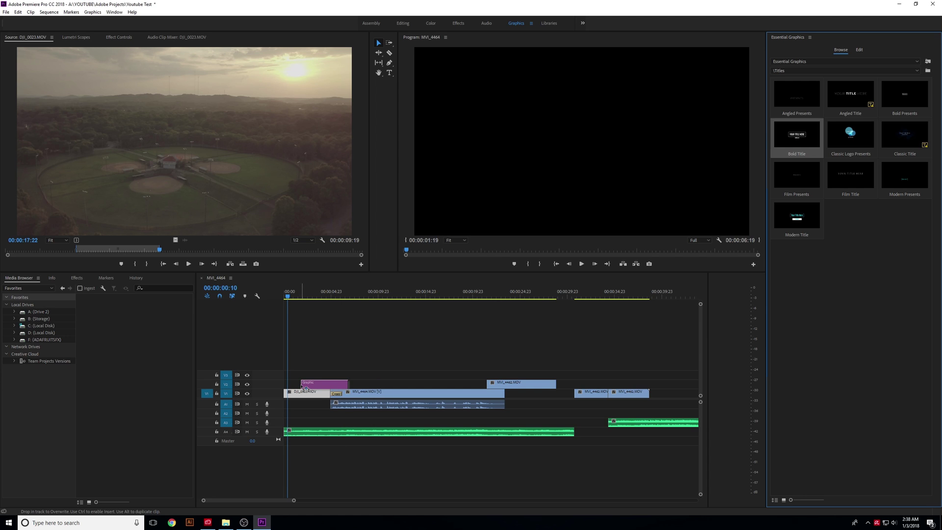
pyautogui.moveTo(305, 388); pyautogui.dragTo(282, 389)
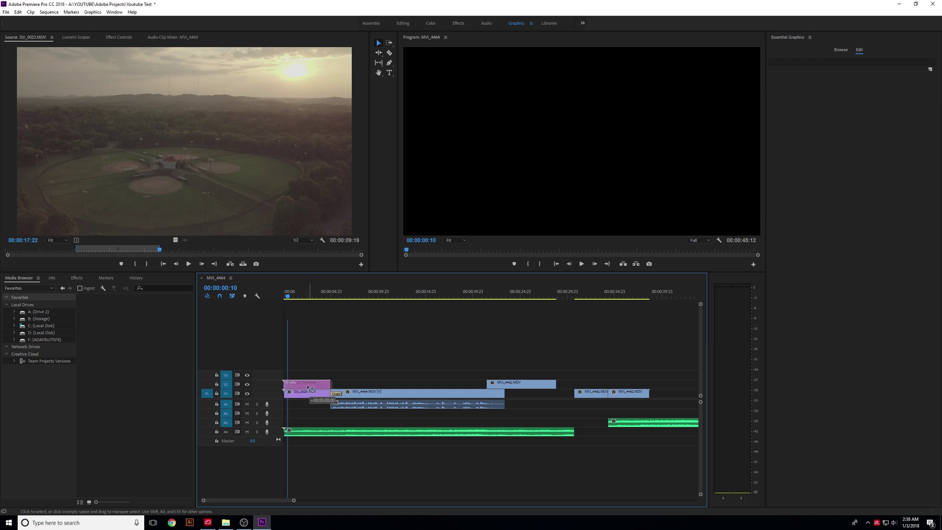
pyautogui.moveTo(308, 388); pyautogui.dragTo(308, 388)
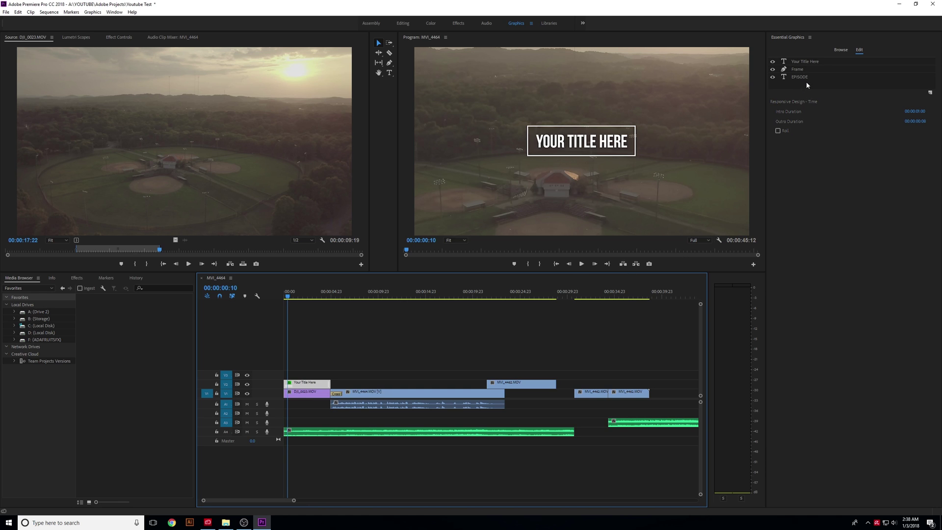
pyautogui.click(812, 61)
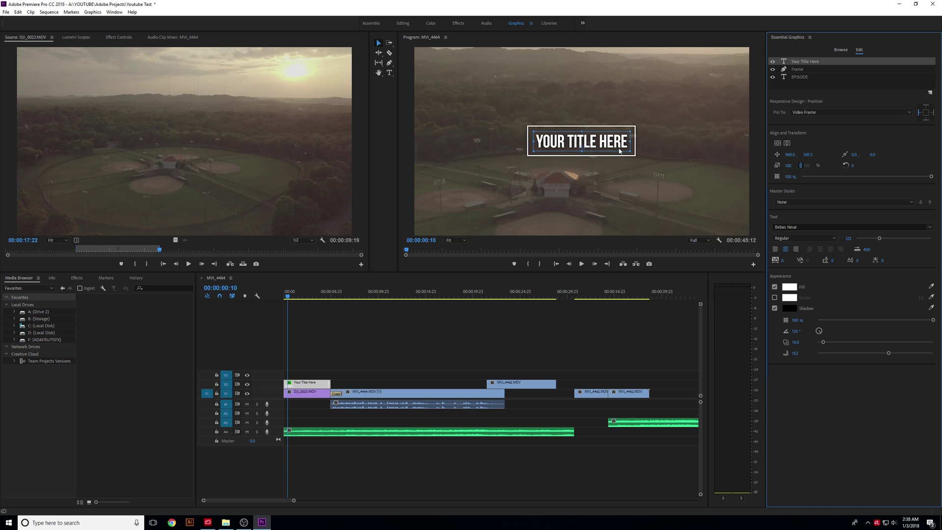
pyautogui.click(814, 72)
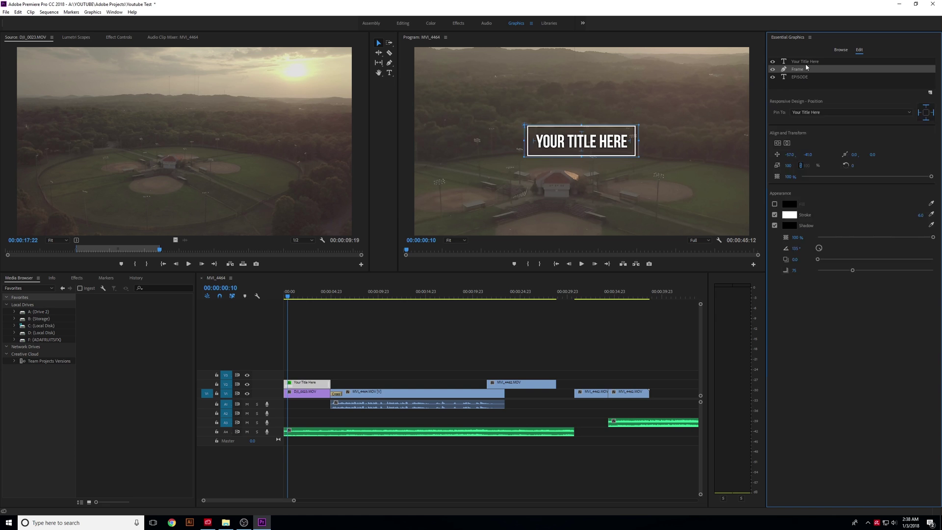
pyautogui.click(806, 64)
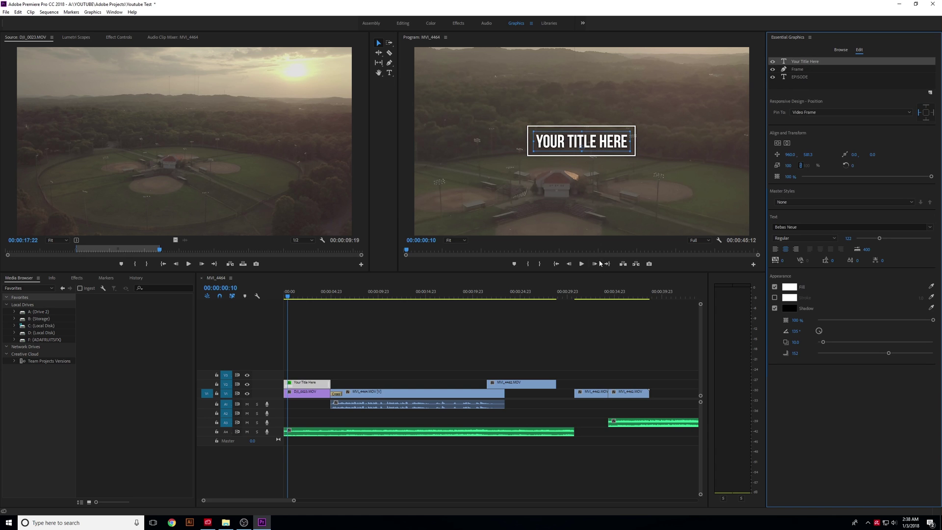
pyautogui.click(607, 144)
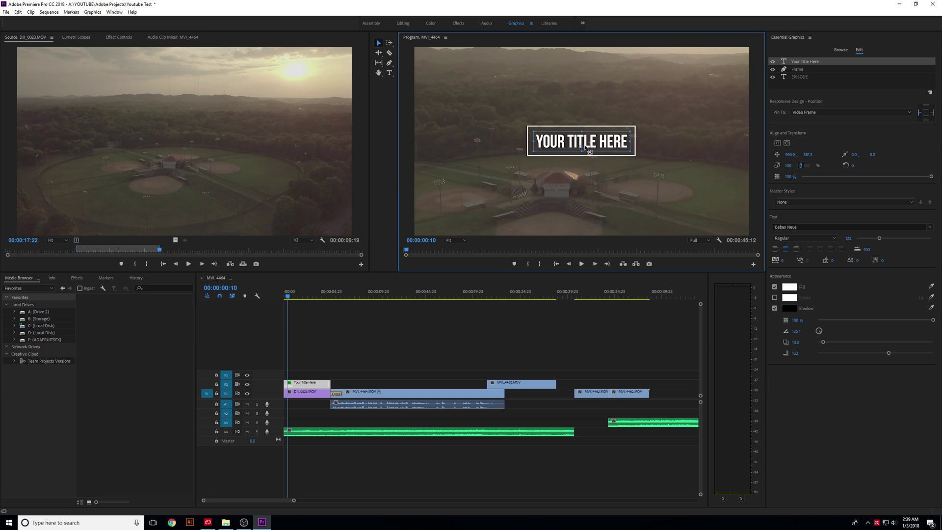
pyautogui.doubleClick(611, 142)
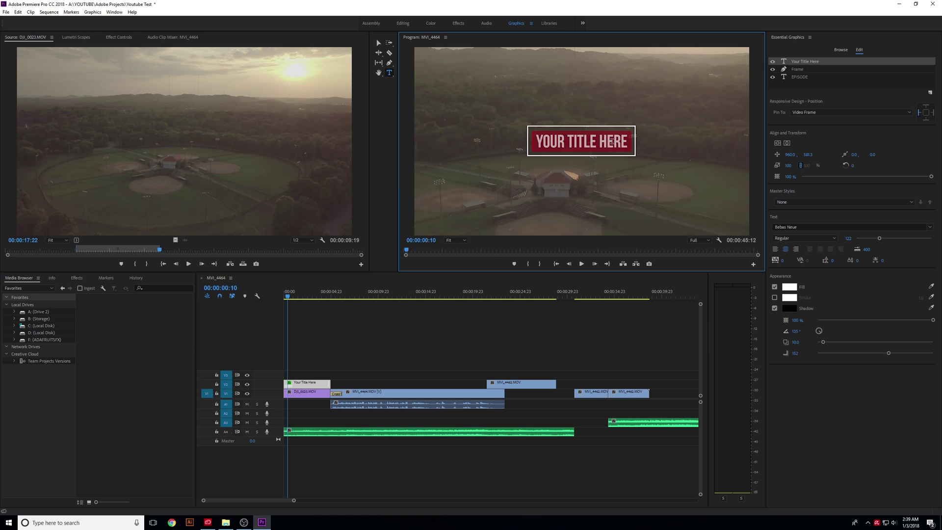
pyautogui.click(302, 384)
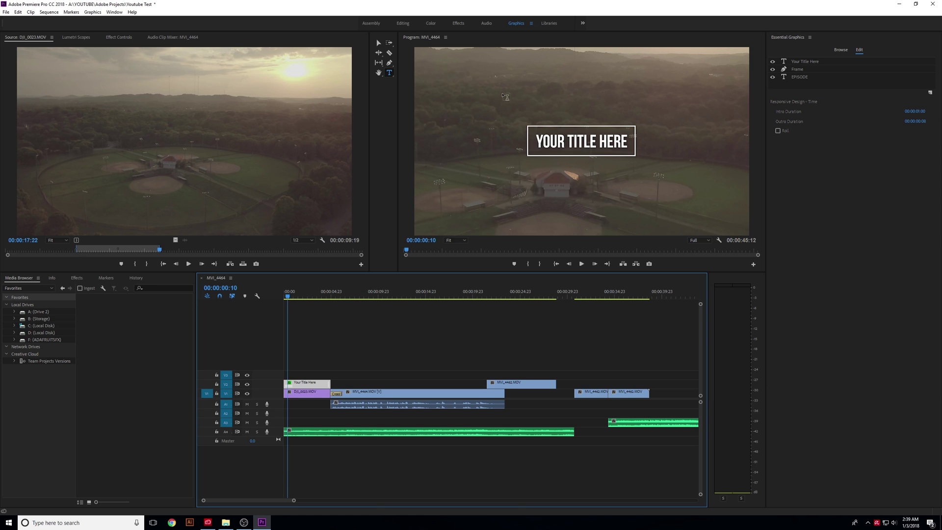
# Replace the placeholder YOUR TITLE HERE with VIDEO INTRO in the Program monitor
pyautogui.doubleClick(554, 145)
pyautogui.moveTo(539, 142); pyautogui.dragTo(626, 143)
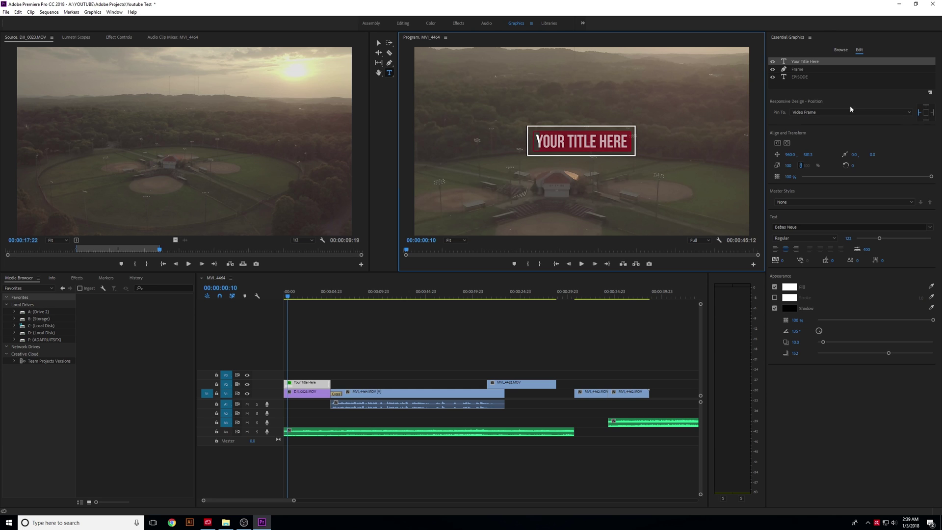
pyautogui.press('BackSpace')
pyautogui.press('BackSpace')
pyautogui.press('BackSpace')
pyautogui.press('BackSpace')
pyautogui.press('BackSpace')
pyautogui.press('BackSpace')
pyautogui.press('BackSpace')
pyautogui.press('BackSpace')
pyautogui.press('BackSpace')
pyautogui.press('BackSpace')
pyautogui.press('BackSpace')
pyautogui.press('BackSpace')
pyautogui.press('BackSpace')
pyautogui.press('BackSpace')
pyautogui.press('BackSpace')
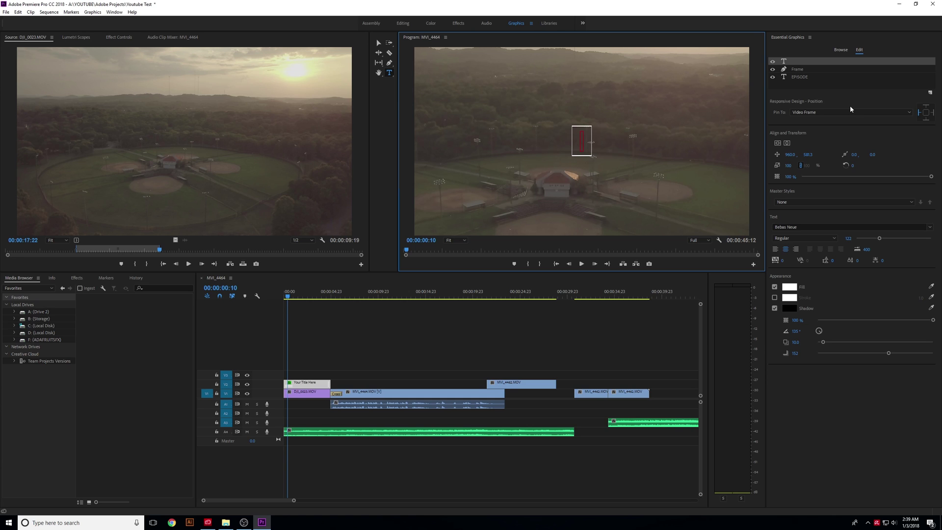
pyautogui.write('VIDEO INTRO')
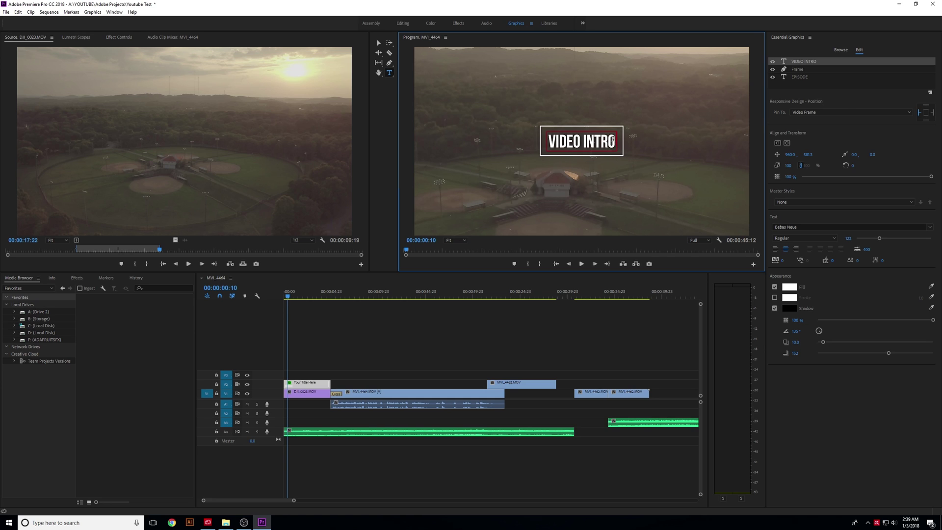
# Select the VIDEO INTRO text layer and centre it horizontally in the frame
pyautogui.click(813, 98)
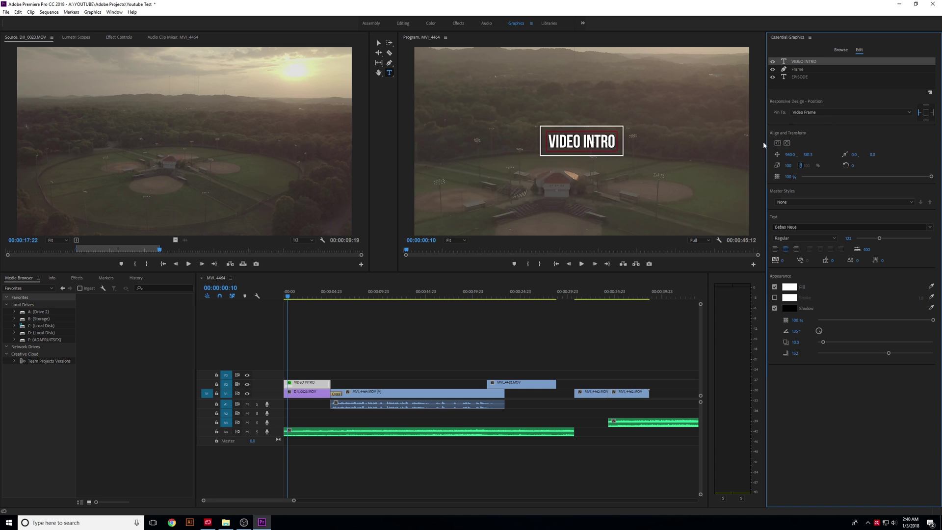
pyautogui.click(571, 136)
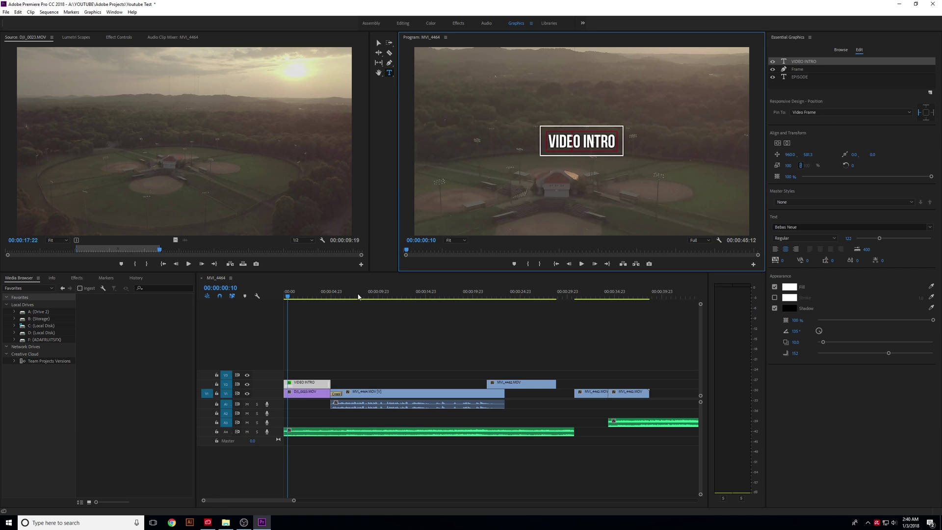
pyautogui.click(303, 384)
pyautogui.click(805, 63)
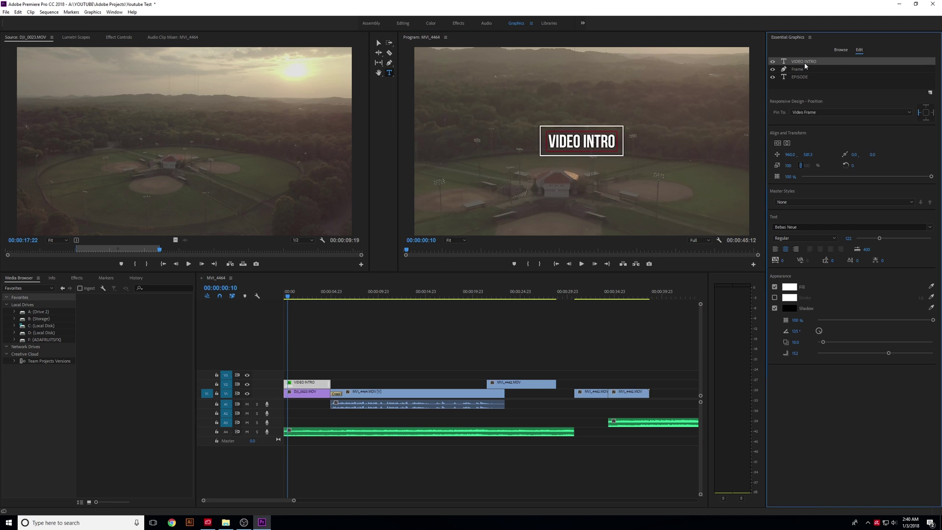
pyautogui.moveTo(614, 142); pyautogui.dragTo(553, 141)
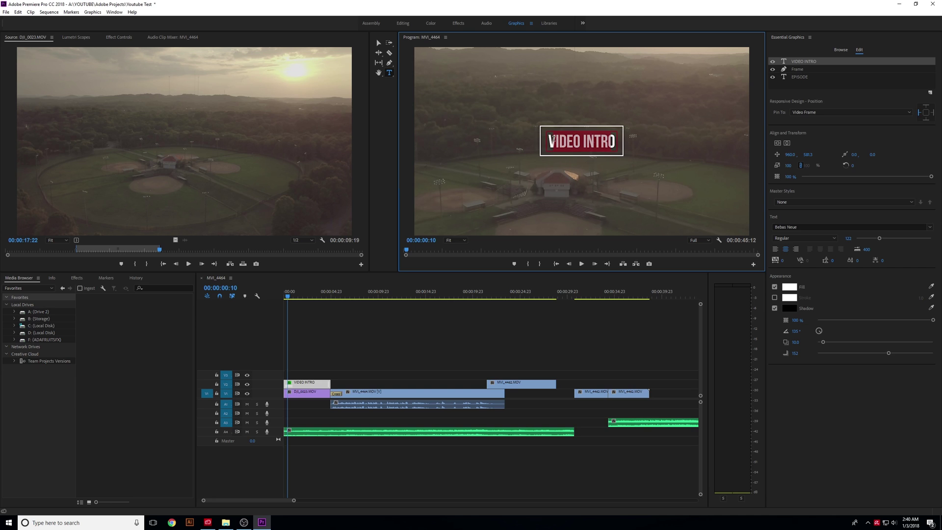
pyautogui.click(778, 143)
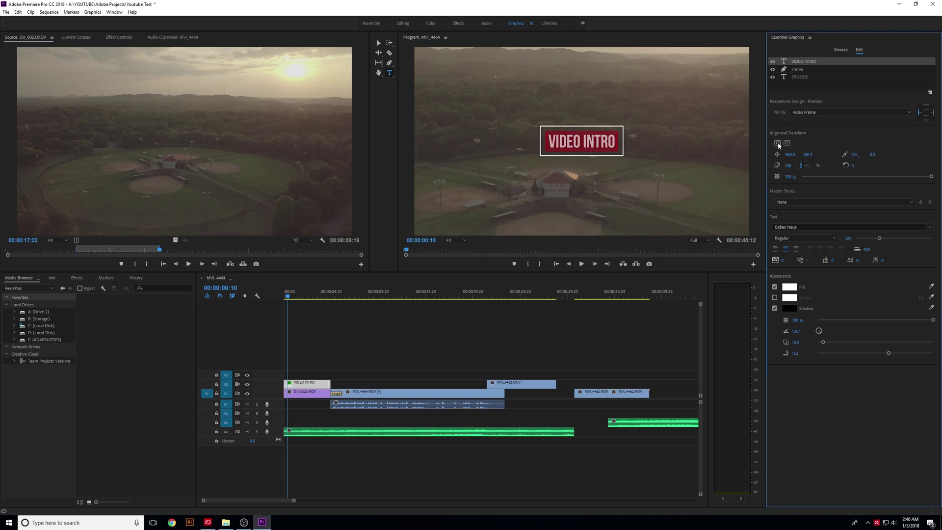
pyautogui.moveTo(797, 156); pyautogui.dragTo(758, 156)
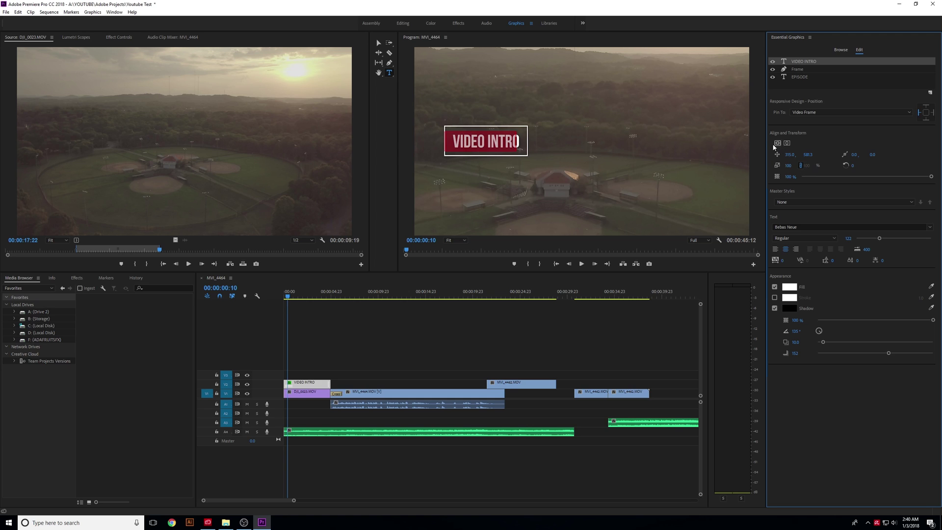
pyautogui.click(787, 143)
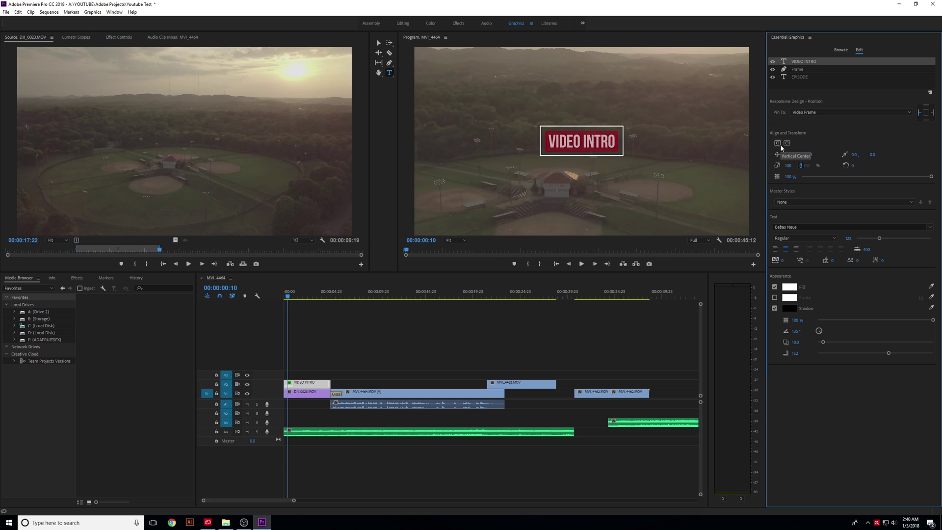
# Add an empty text layer, then centre VIDEO INTRO vertically at position 960, 540
pyautogui.click(621, 128)
pyautogui.click(621, 128)
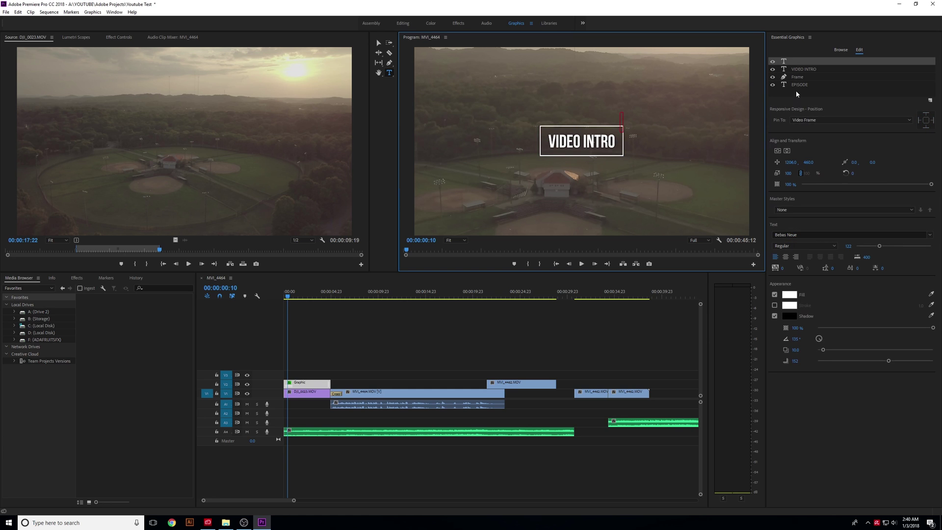
pyautogui.click(801, 69)
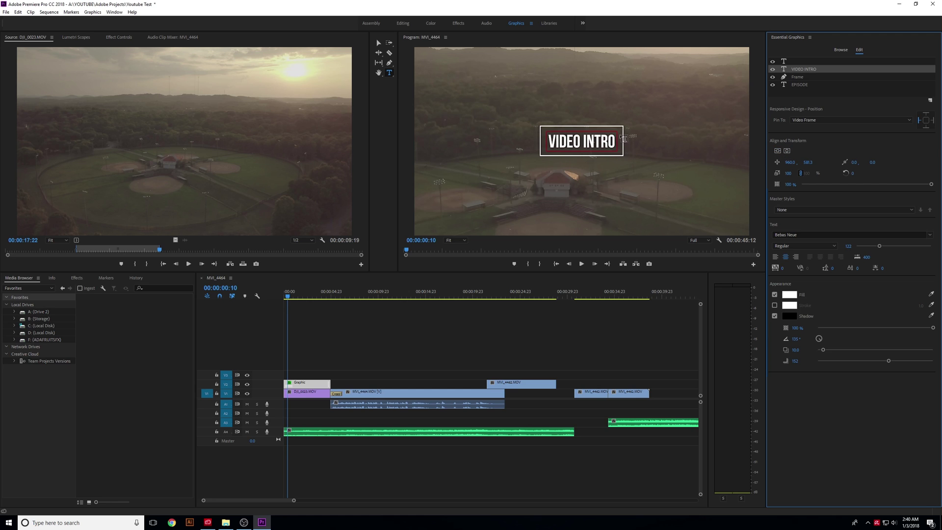
pyautogui.moveTo(808, 162); pyautogui.dragTo(878, 162)
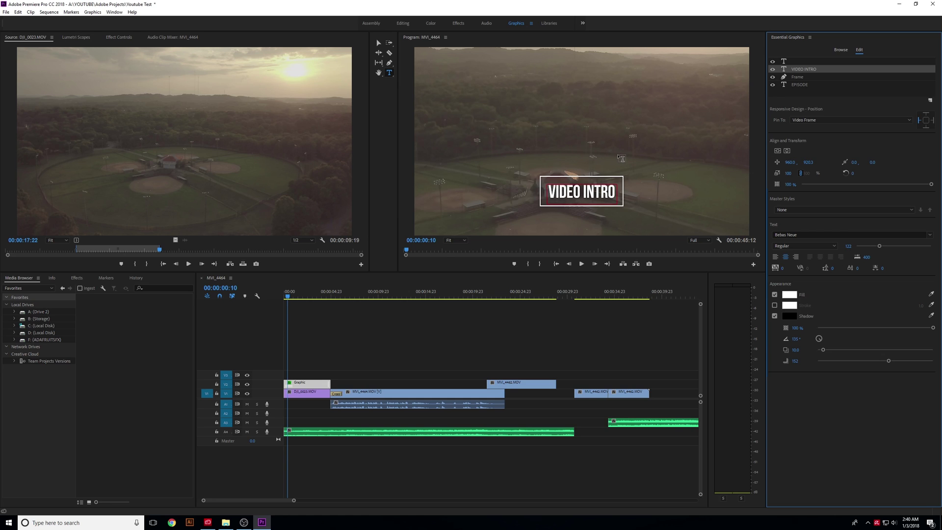
pyautogui.click(777, 152)
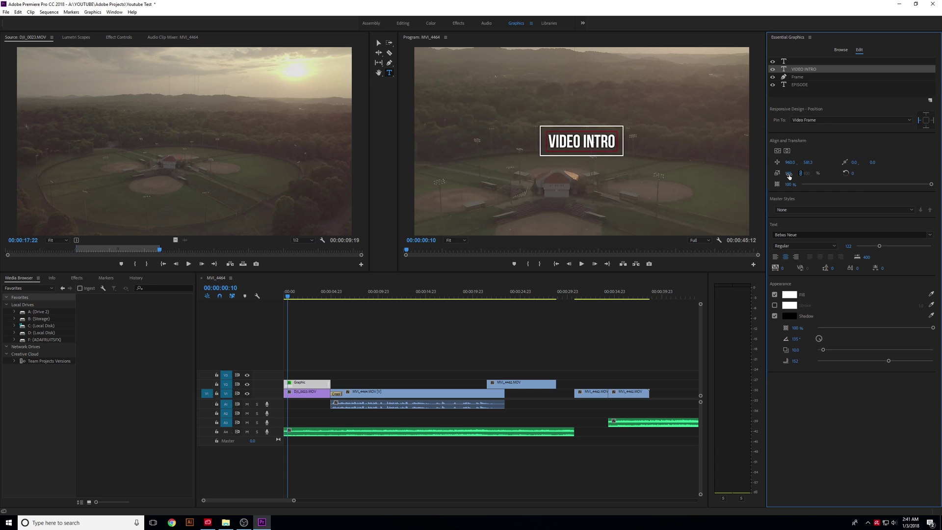
# Scale the VIDEO INTRO title up to about 341, then select its whole text
pyautogui.moveTo(788, 176); pyautogui.dragTo(836, 176)
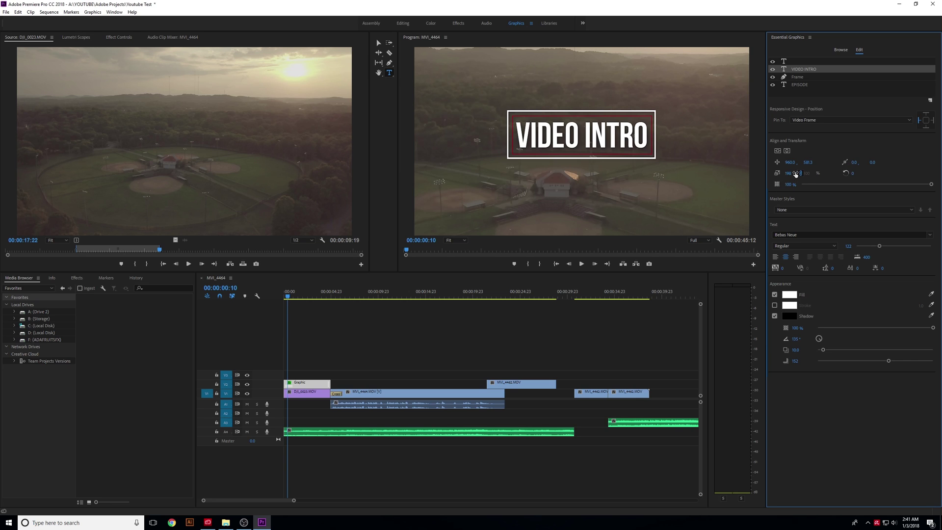
pyautogui.moveTo(526, 135); pyautogui.dragTo(612, 140)
pyautogui.click(612, 139)
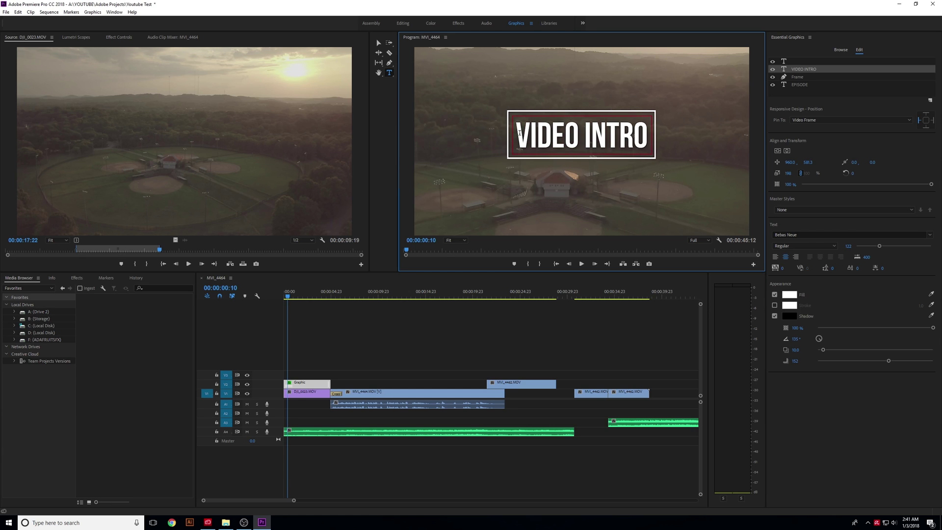
pyautogui.moveTo(520, 132); pyautogui.dragTo(644, 137)
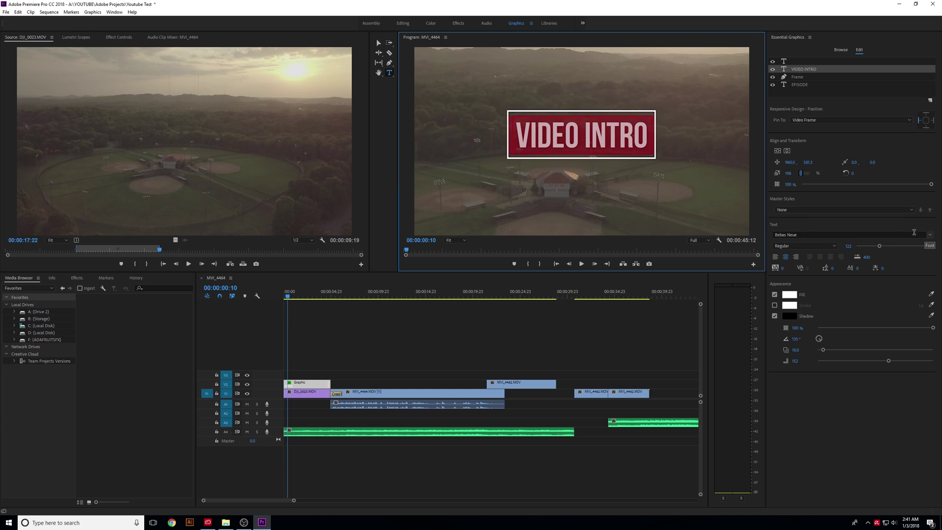
# Select the VIDEO INTRO text and try the Candara, then Corbel fonts
pyautogui.click(514, 132)
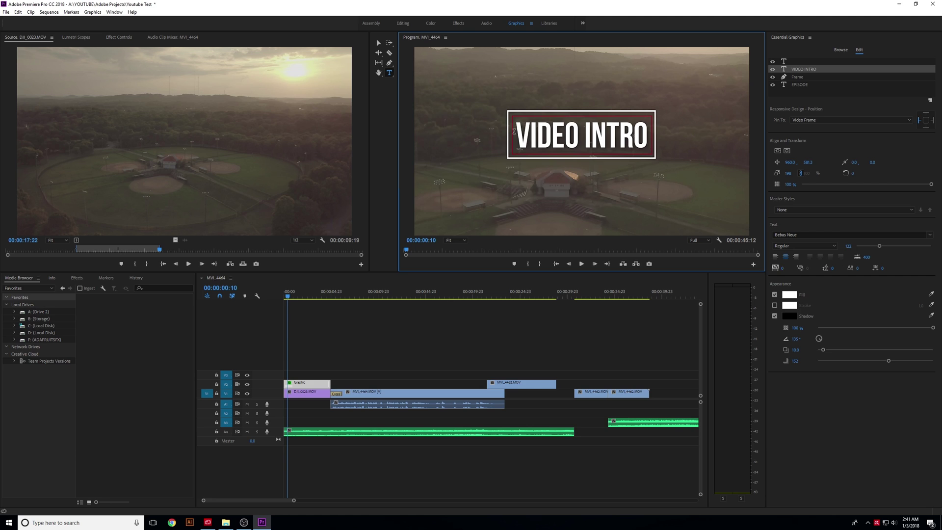
pyautogui.moveTo(514, 132); pyautogui.dragTo(655, 142)
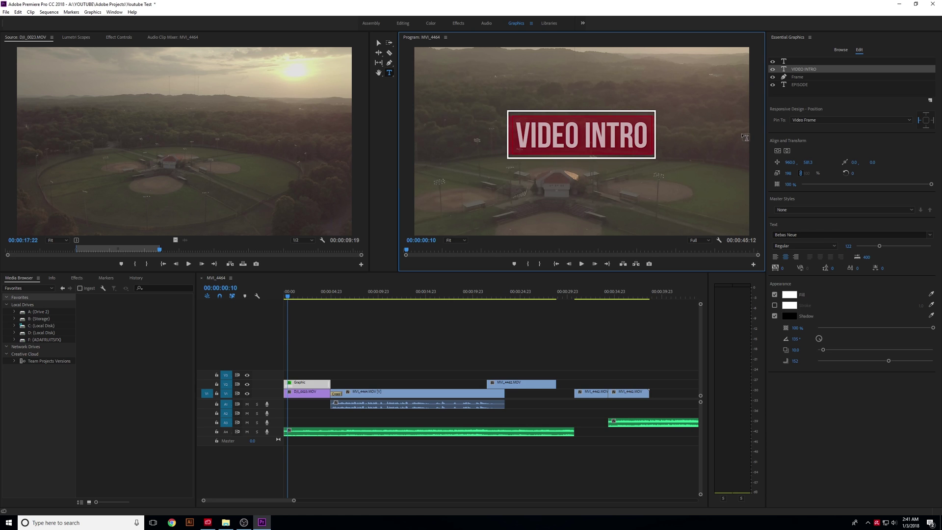
pyautogui.click(930, 236)
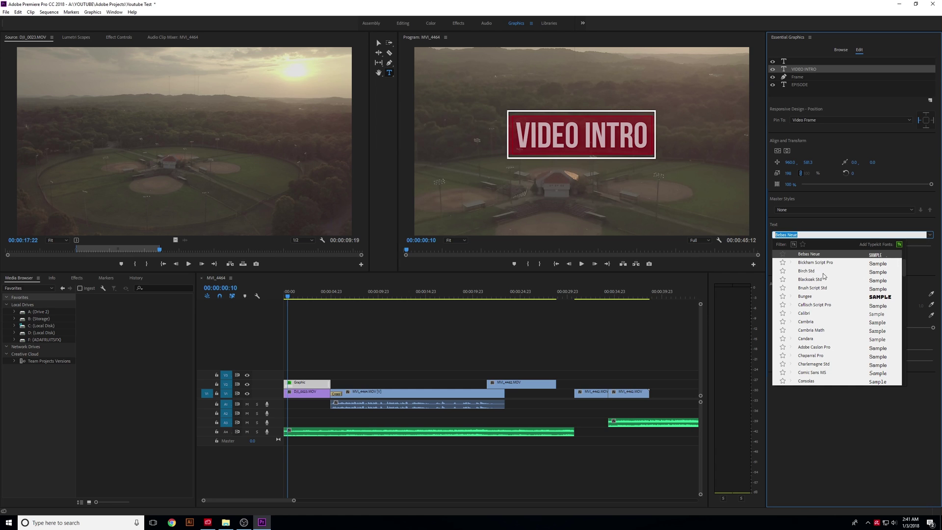
pyautogui.scroll(-1, 810, 318)
pyautogui.click(806, 314)
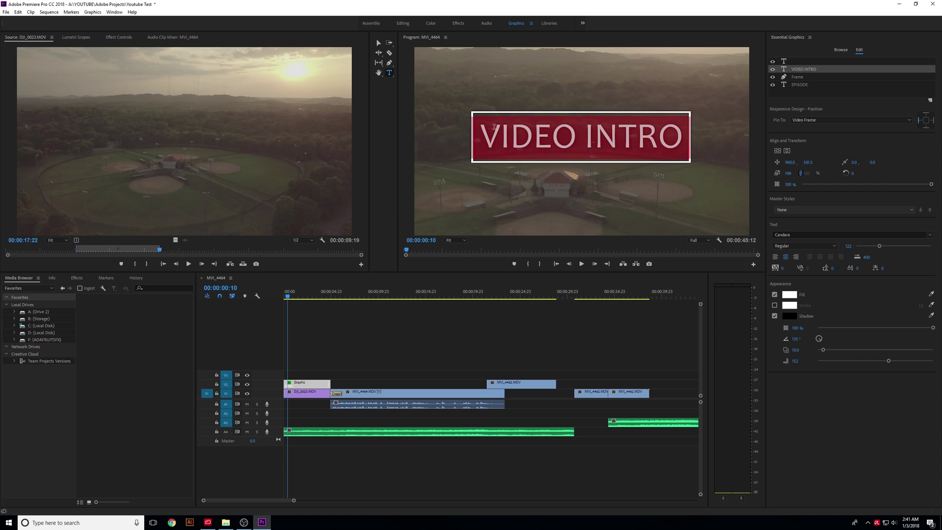
pyautogui.click(858, 234)
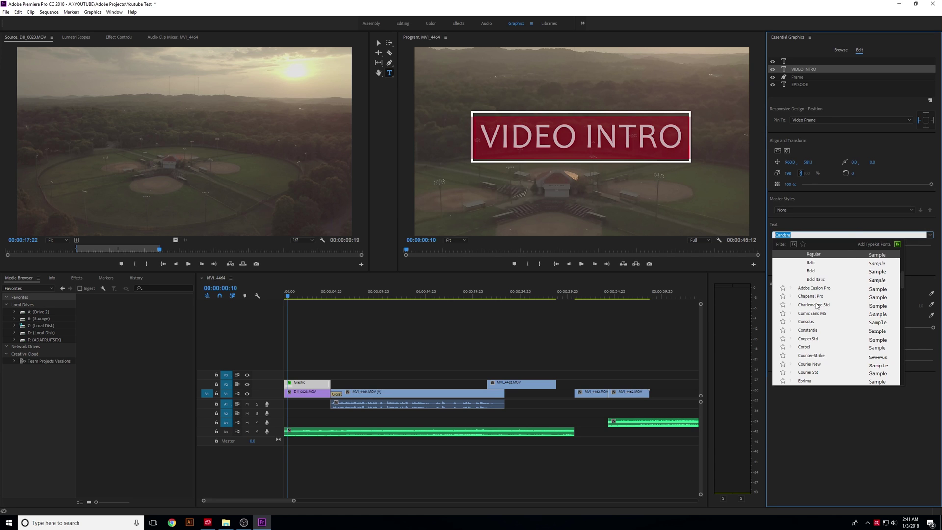
pyautogui.click(805, 345)
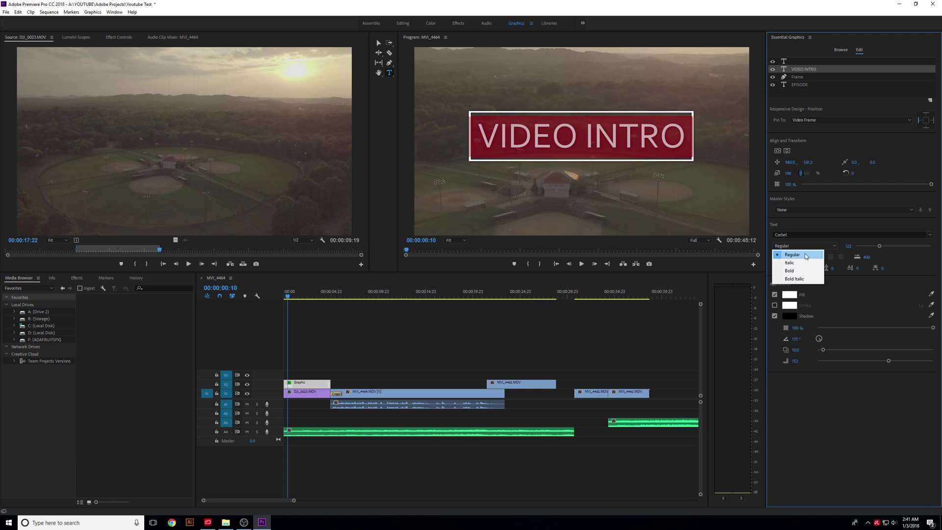
# Try the italic style, then set the title font to Industry Inc
pyautogui.click(810, 264)
pyautogui.click(804, 245)
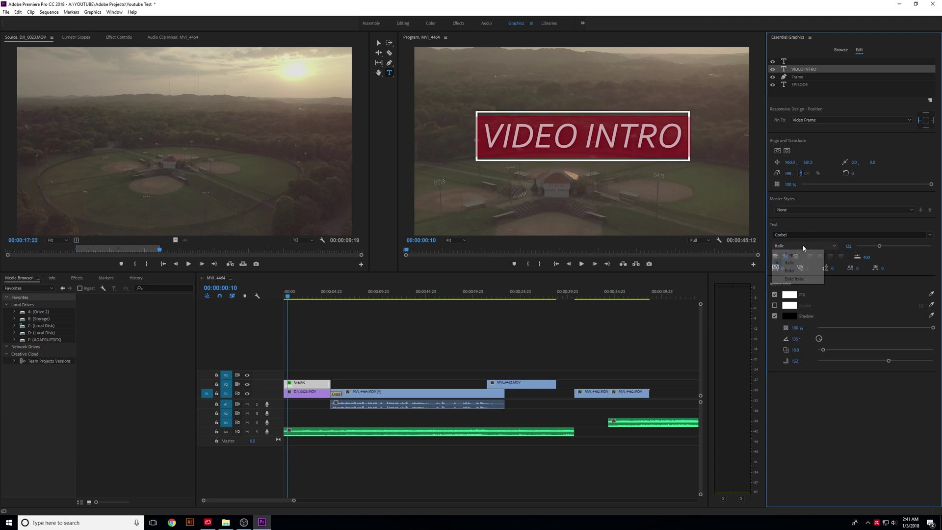
pyautogui.click(810, 264)
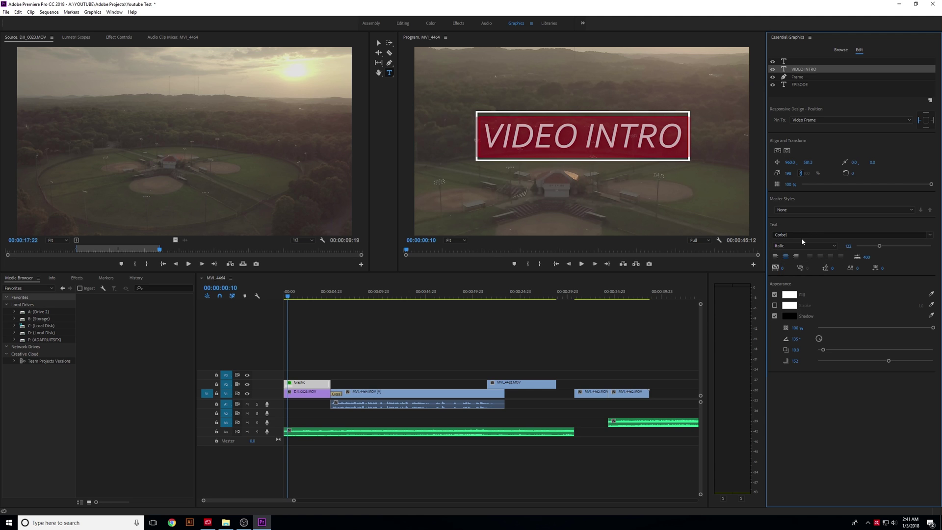
pyautogui.click(802, 236)
pyautogui.scroll(-4, 831, 301)
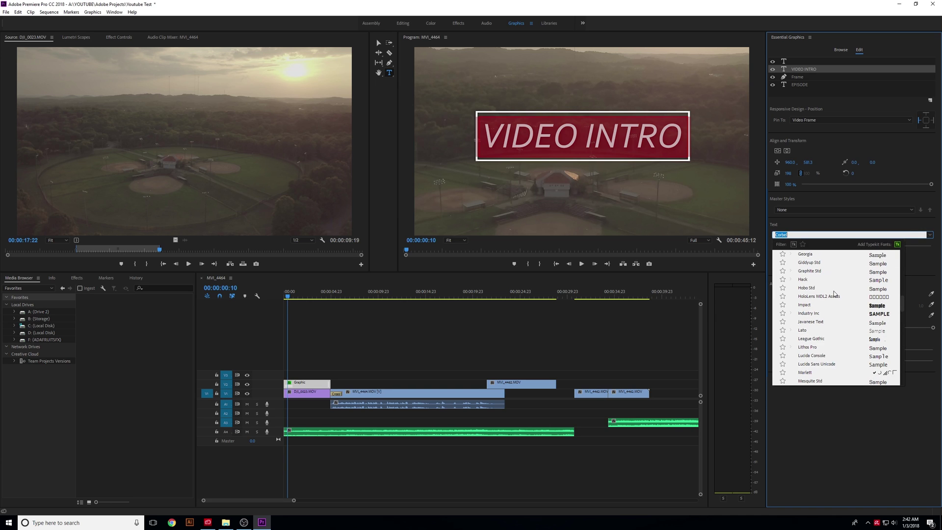
pyautogui.scroll(-2, 834, 293)
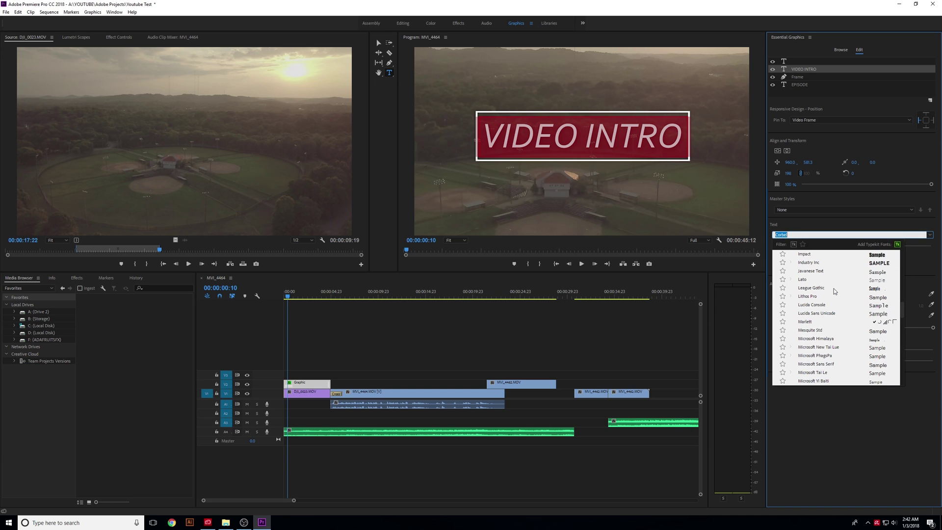
pyautogui.click(813, 264)
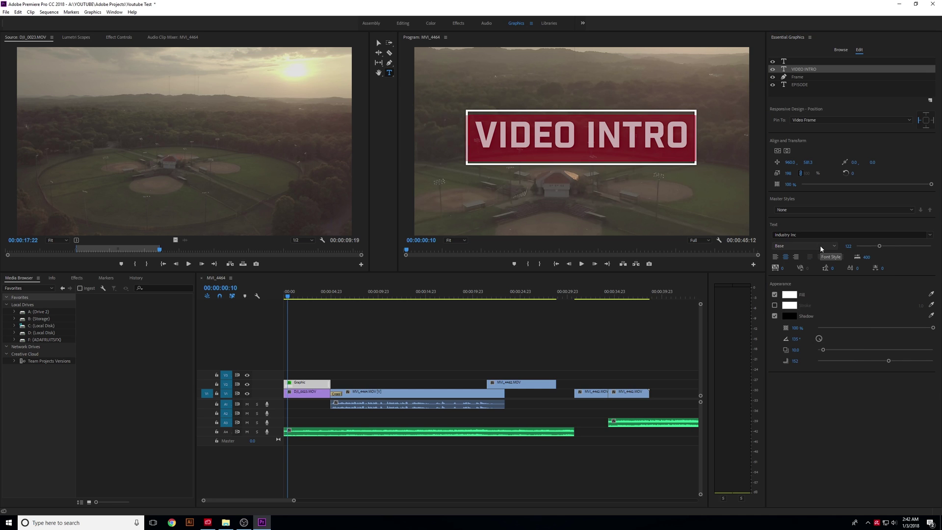
pyautogui.click(821, 247)
pyautogui.click(801, 266)
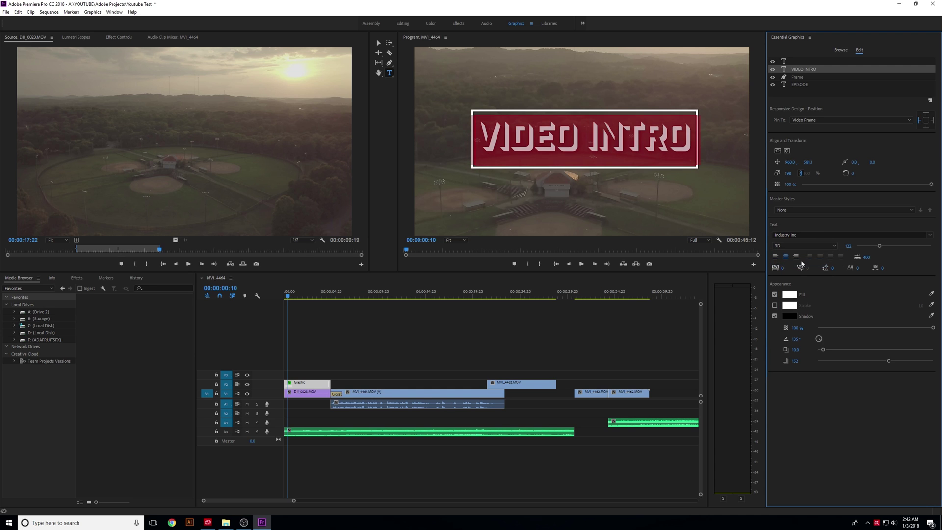
pyautogui.click(806, 246)
pyautogui.click(809, 271)
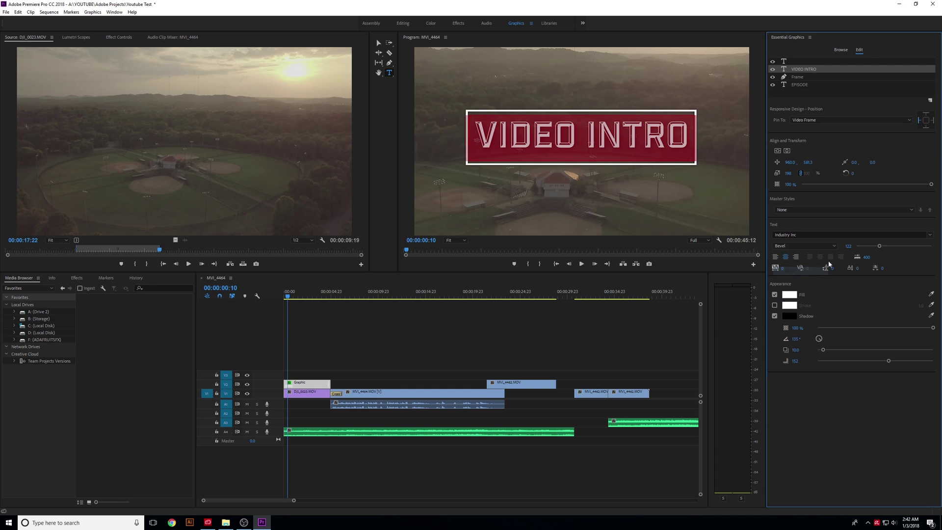
pyautogui.click(824, 247)
pyautogui.click(820, 294)
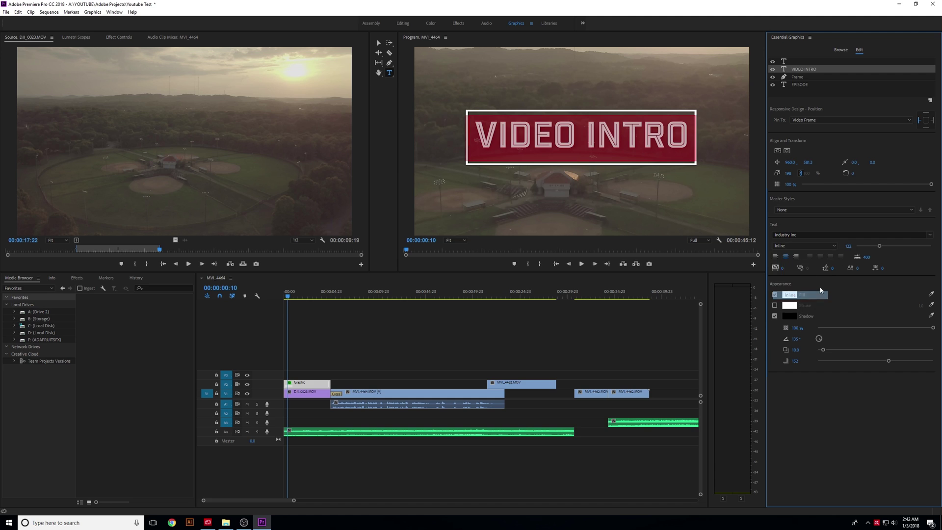
pyautogui.click(810, 245)
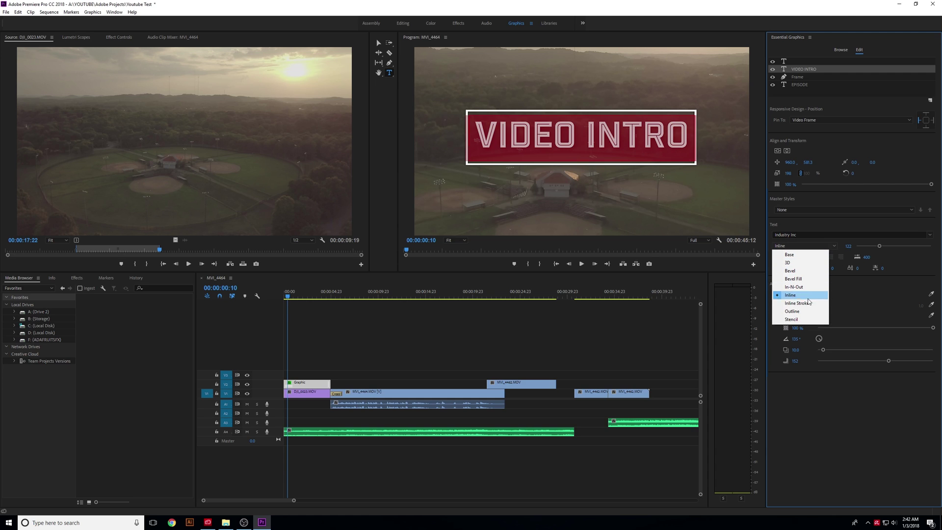
pyautogui.click(806, 313)
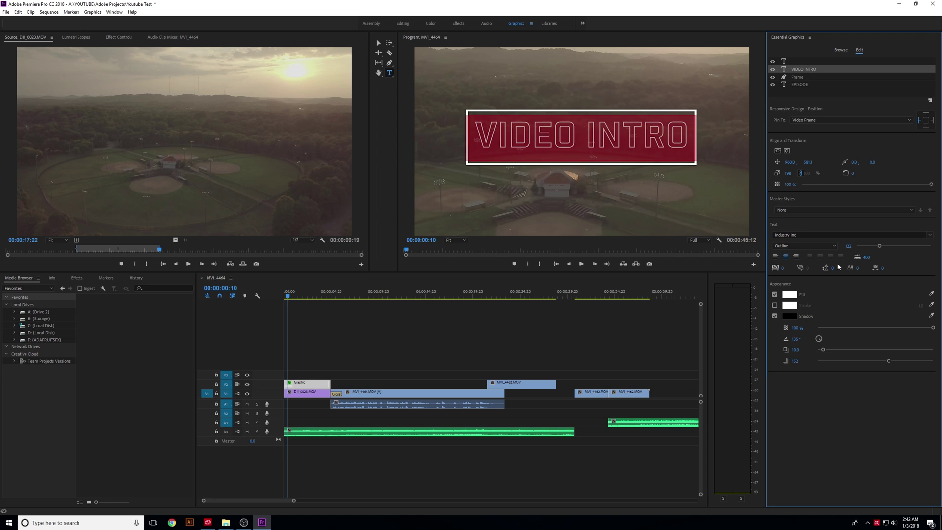
pyautogui.press('Home')
pyautogui.click(475, 134)
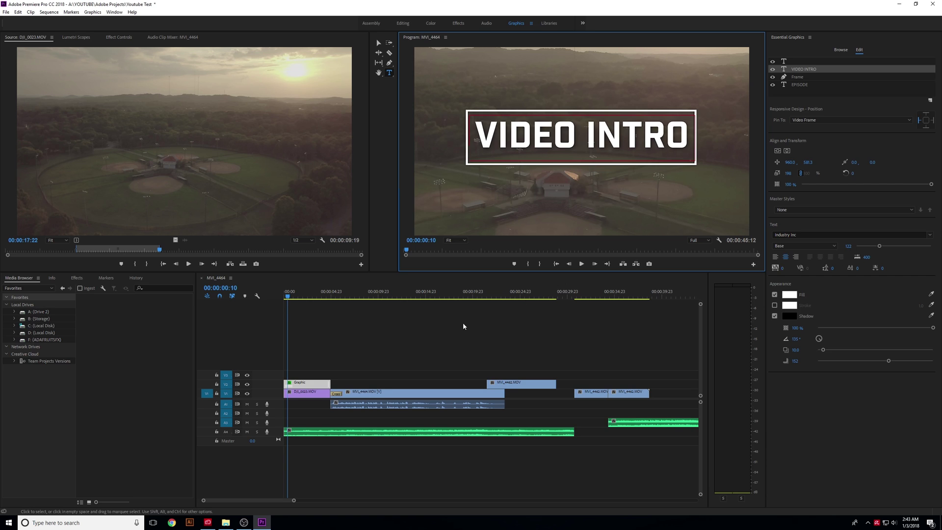
# Add a Cross Dissolve to the start of the Graphic clip on V2 and return to the sequence start
pyautogui.click(276, 311)
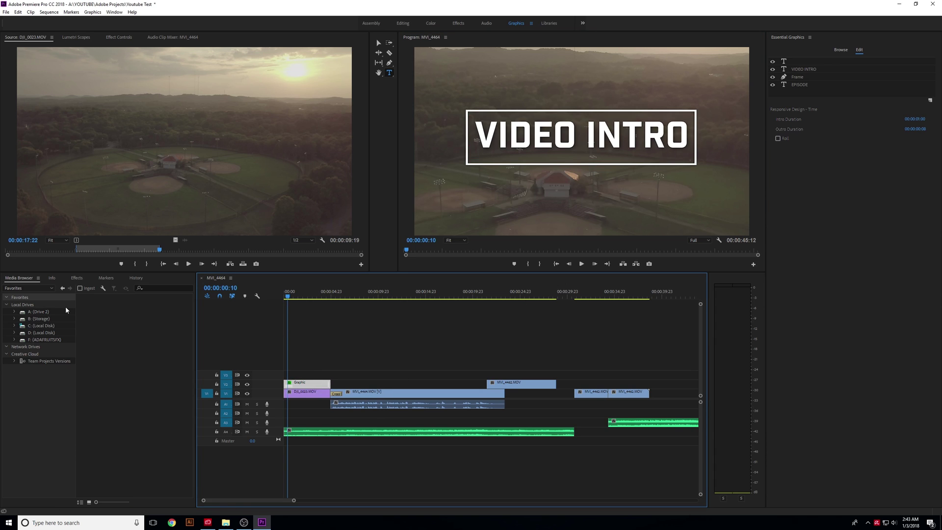
pyautogui.click(77, 278)
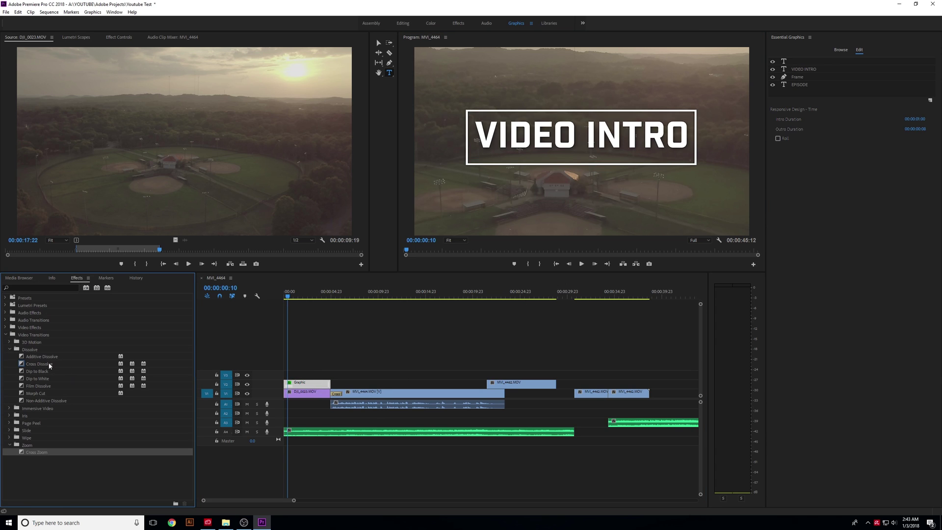
pyautogui.moveTo(49, 366); pyautogui.dragTo(290, 384)
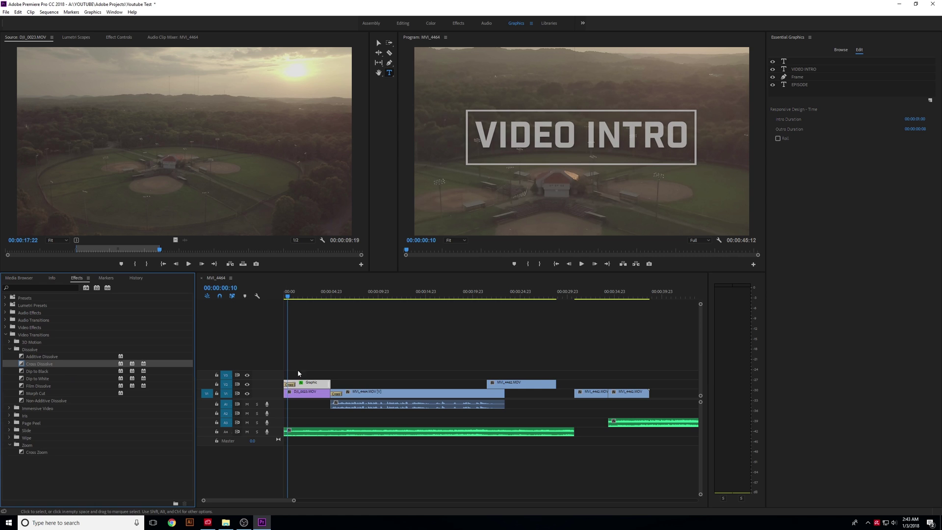
pyautogui.click(285, 296)
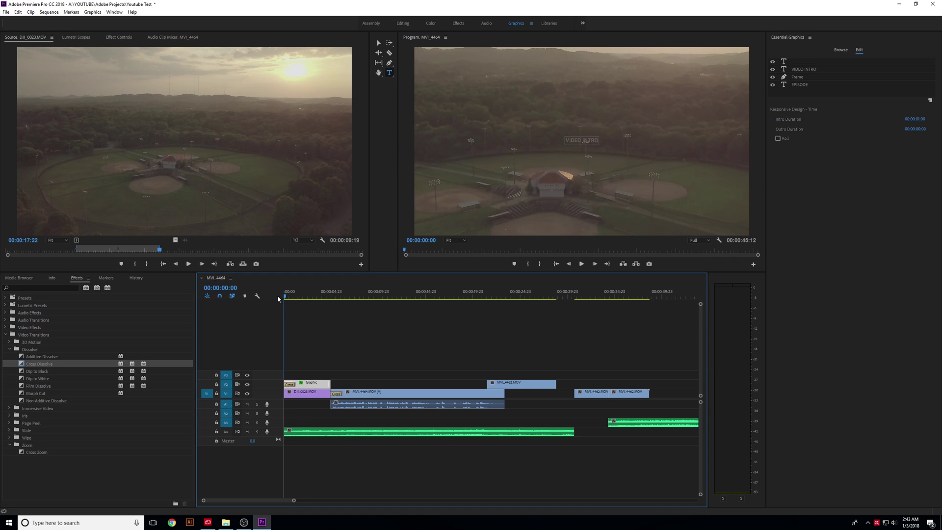
pyautogui.moveTo(285, 297)
pyautogui.mouseDown()
pyautogui.moveTo(315, 302)
pyautogui.moveTo(284, 300)
pyautogui.mouseUp()
pyautogui.press('space')
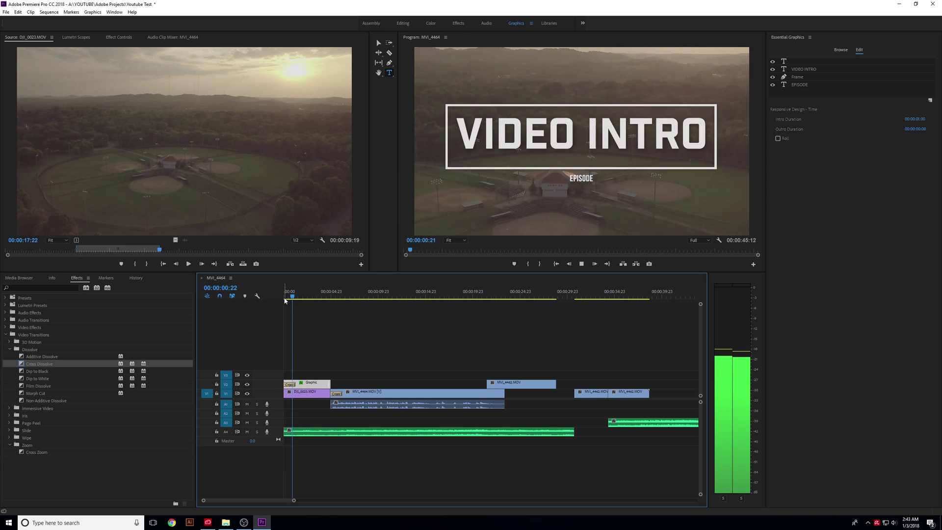
pyautogui.press('space')
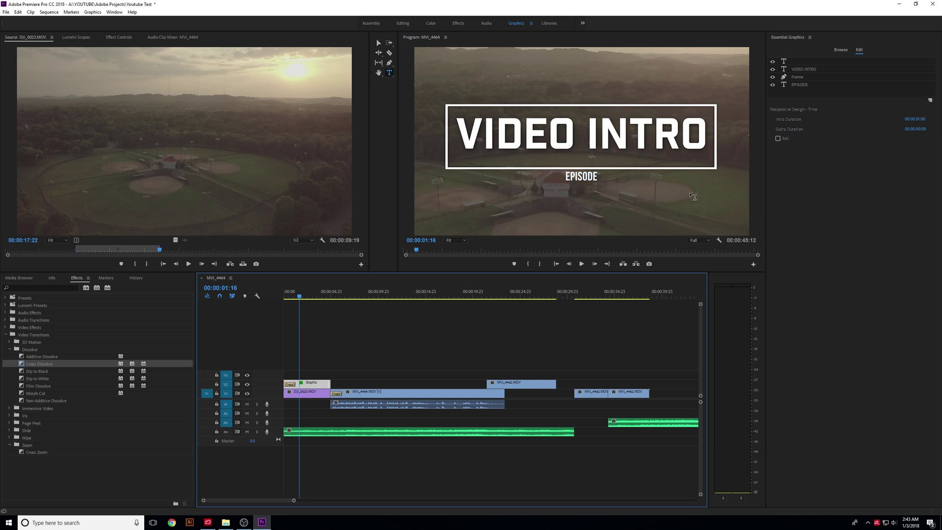
pyautogui.moveTo(297, 297)
pyautogui.mouseDown()
pyautogui.moveTo(284, 297)
pyautogui.moveTo(294, 300)
pyautogui.mouseUp()
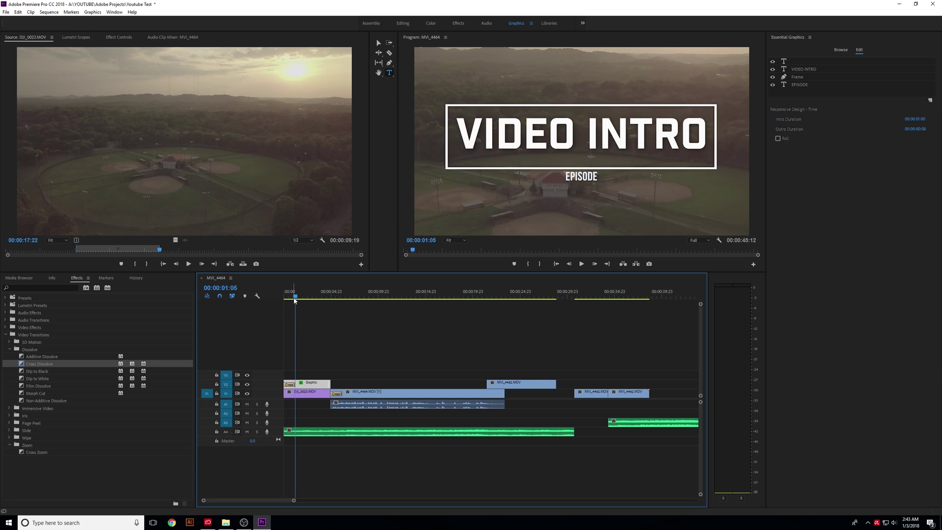